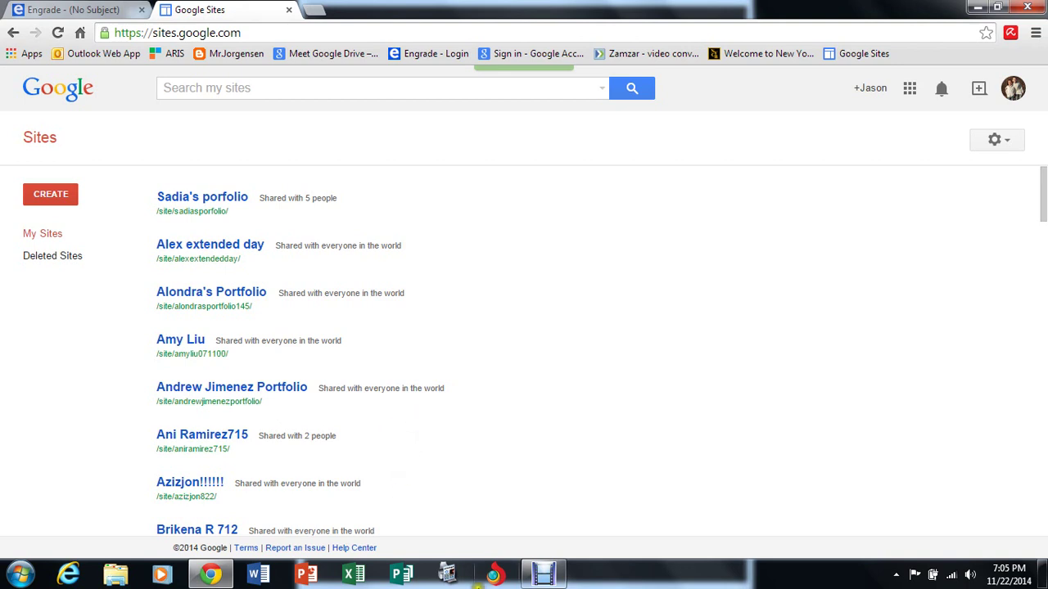
# Start a new site from the Blank template, naming it with the owner's first name in possessive form followed by "Portfolio 3".
pyautogui.click(67, 197)
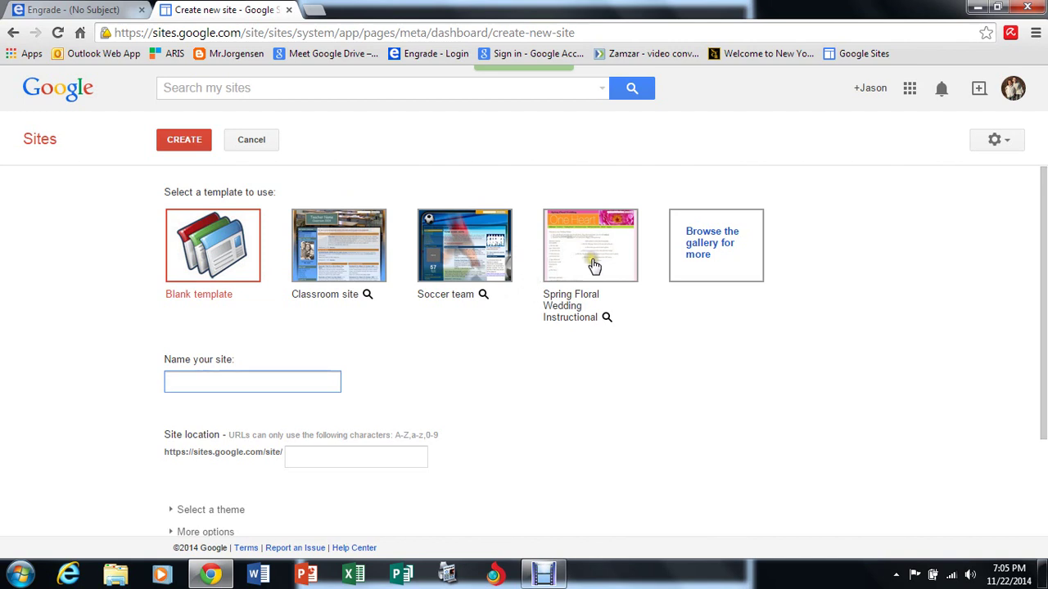
pyautogui.click(226, 247)
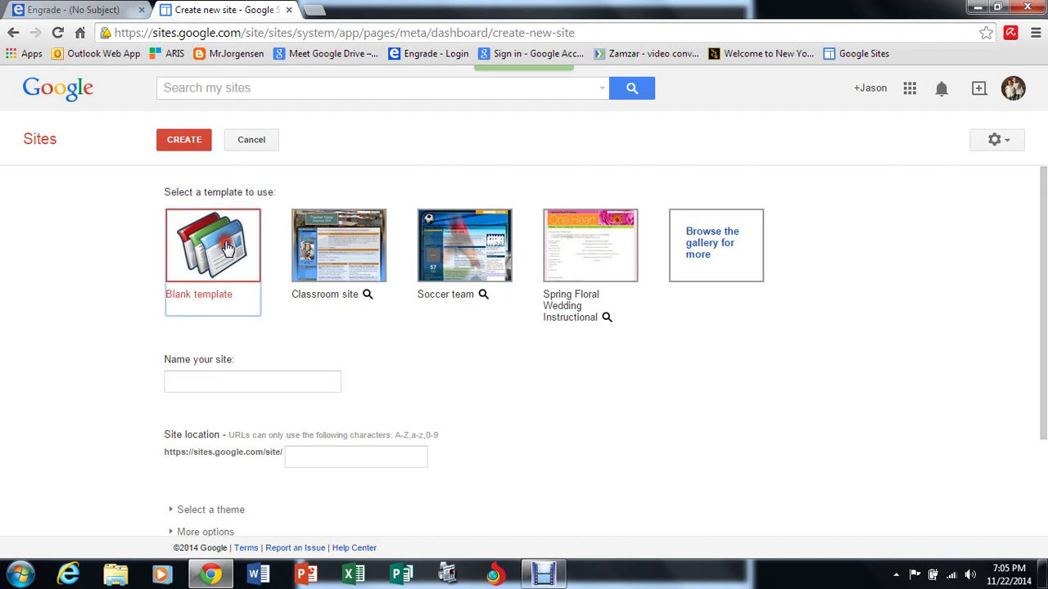
pyautogui.click(262, 375)
pyautogui.click(266, 376)
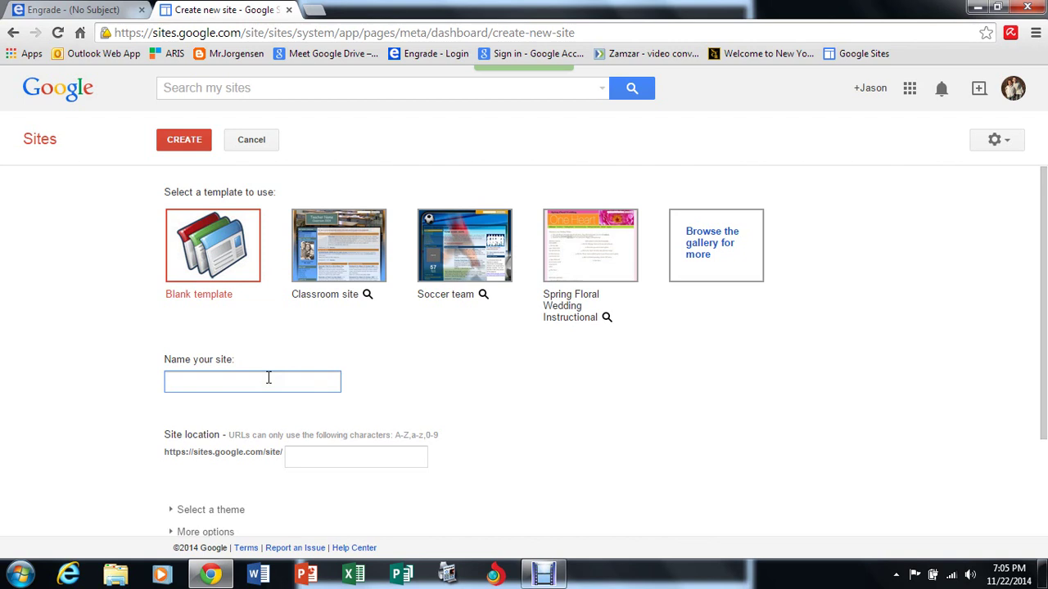
pyautogui.write("Jason's Port")
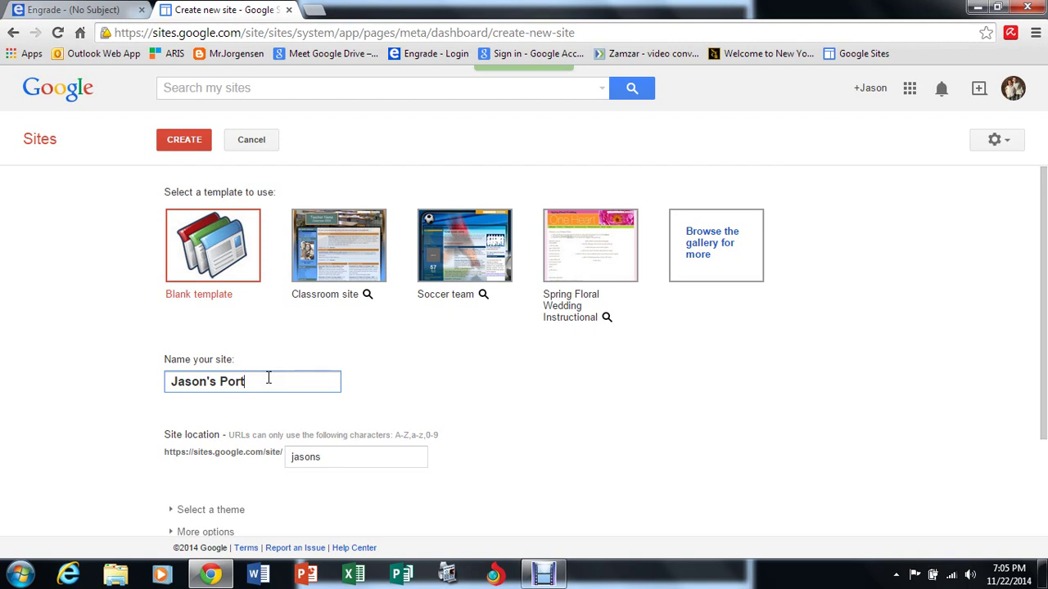
pyautogui.write('folio 3')
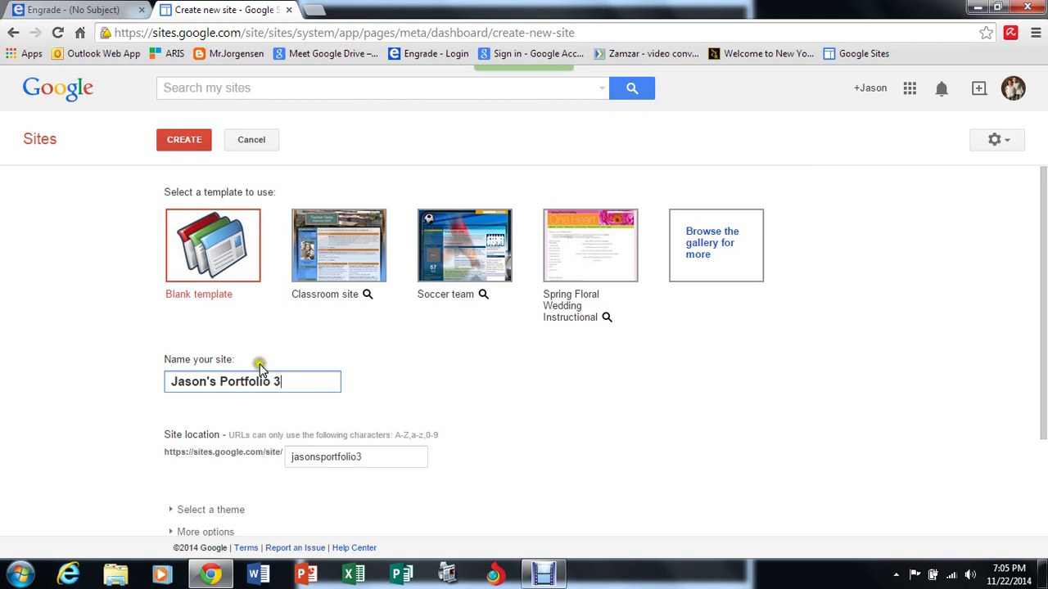
# Enter the verification code shown in the image and create the site.
pyautogui.scroll(-2, 260, 368)
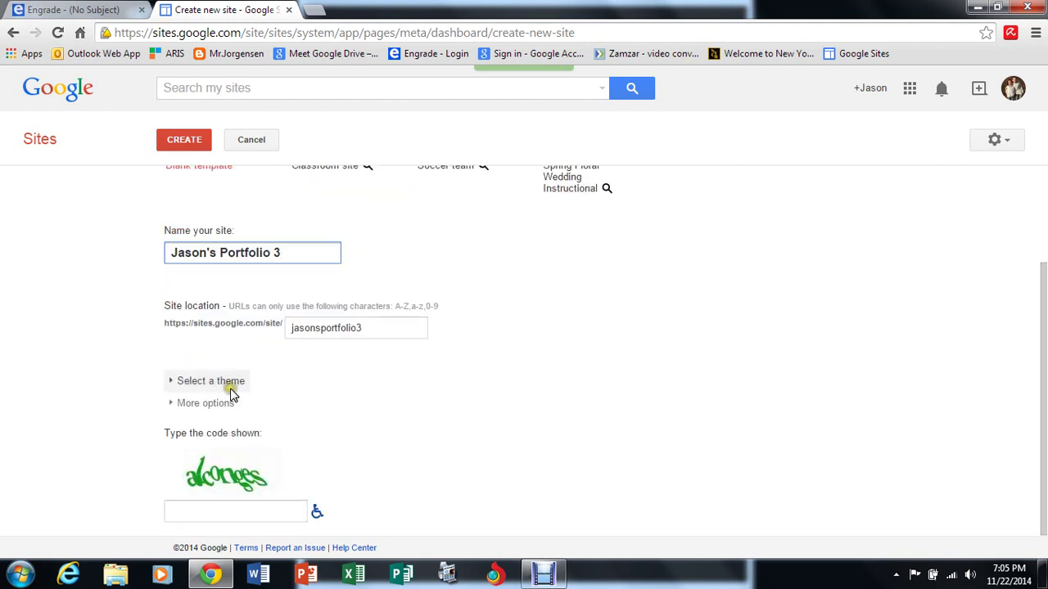
pyautogui.click(250, 509)
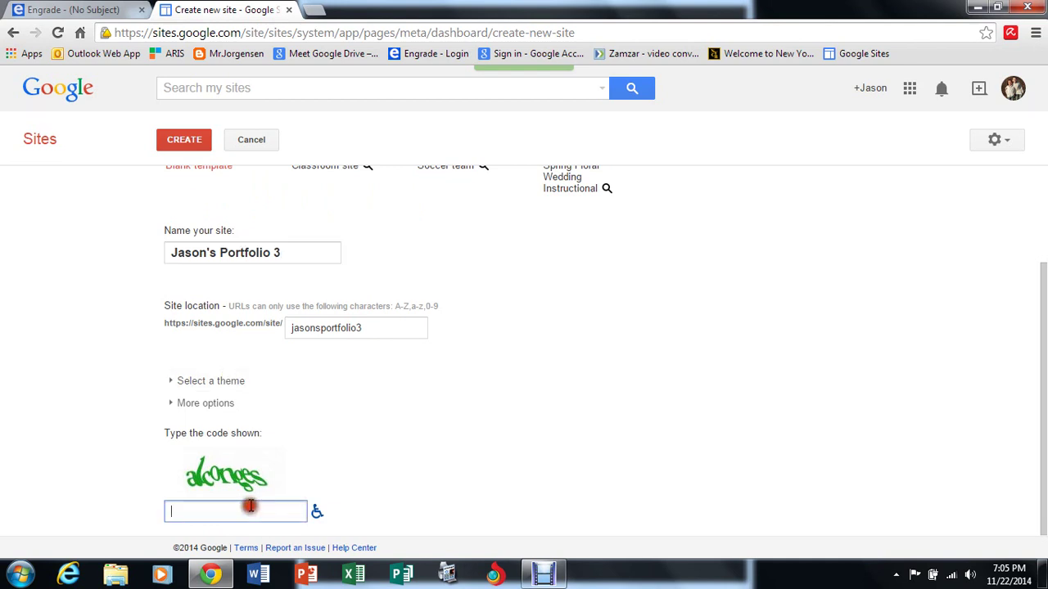
pyautogui.write('Alconges')
pyautogui.press('Return')
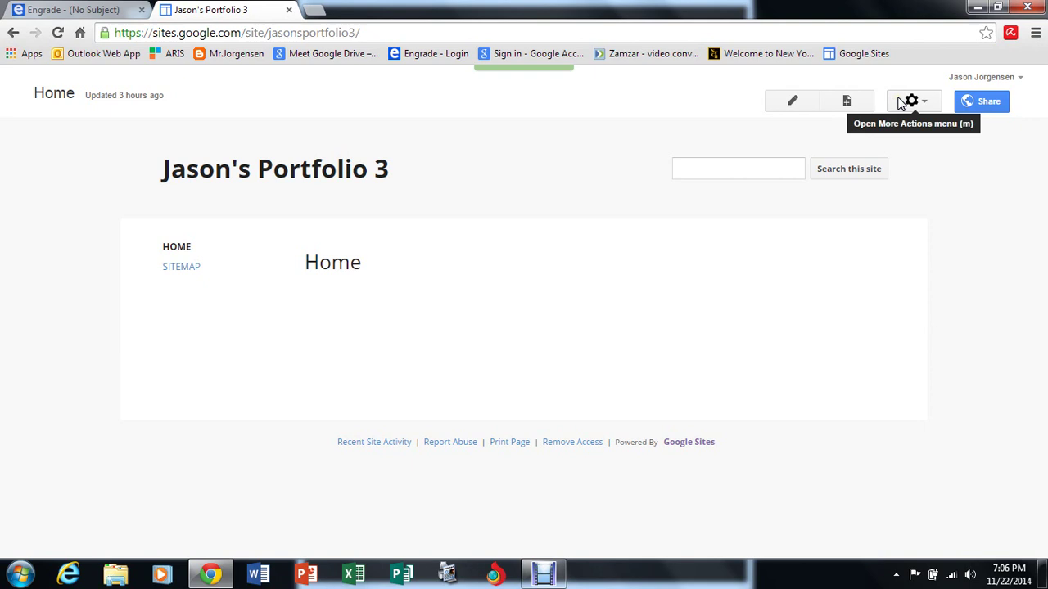
# Create a top-level web page named "About Me" in the new site.
pyautogui.click(866, 99)
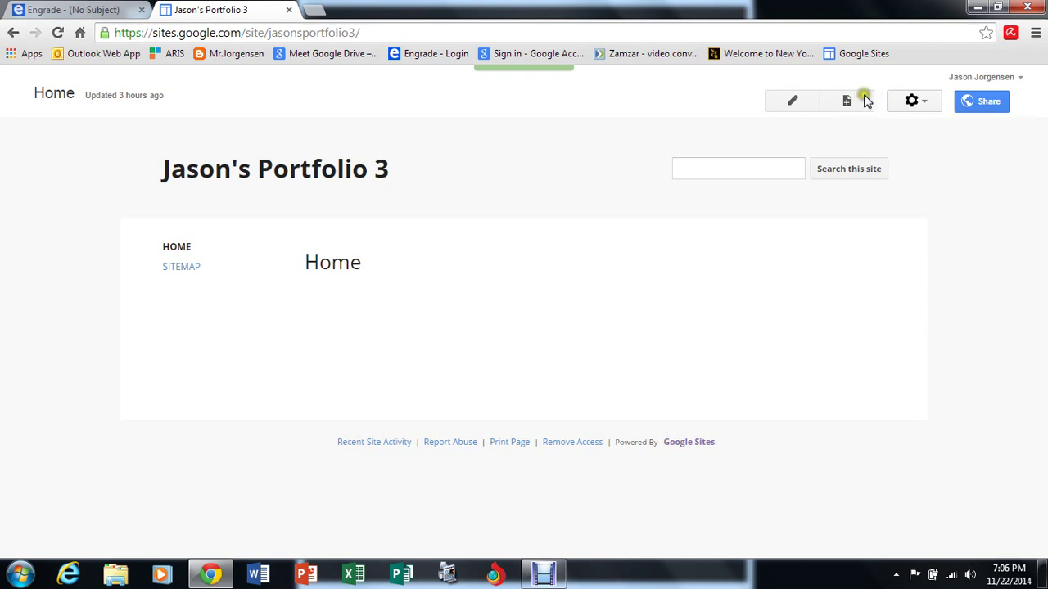
pyautogui.click(847, 103)
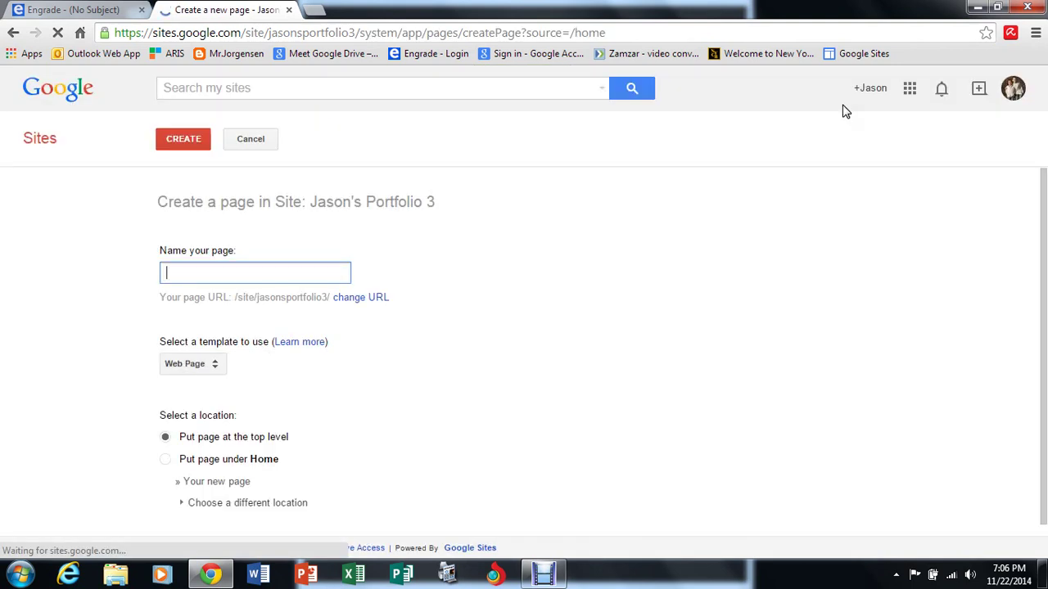
pyautogui.write('ABout ')
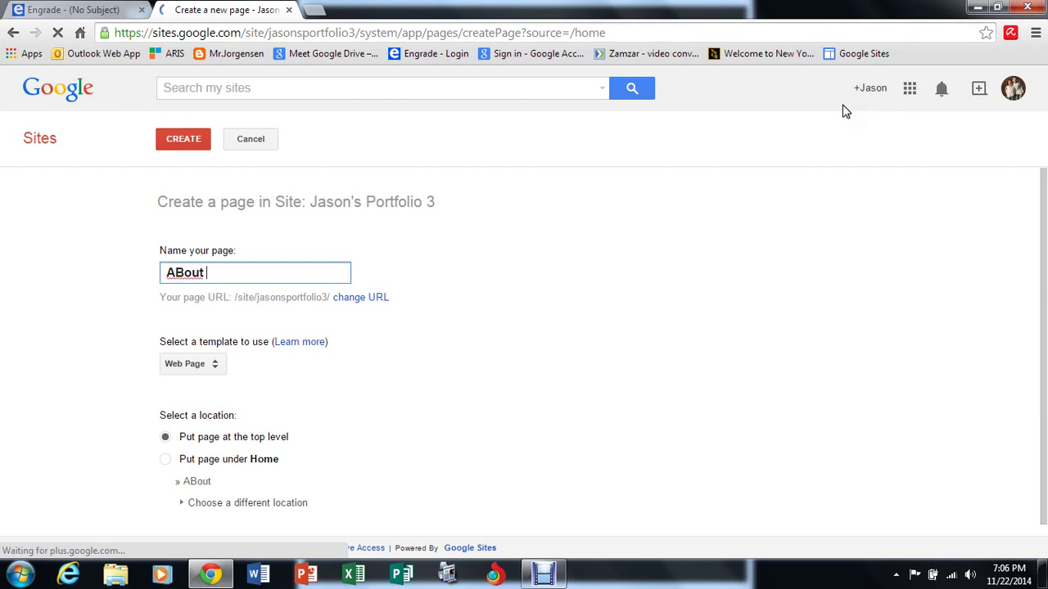
pyautogui.write('M')
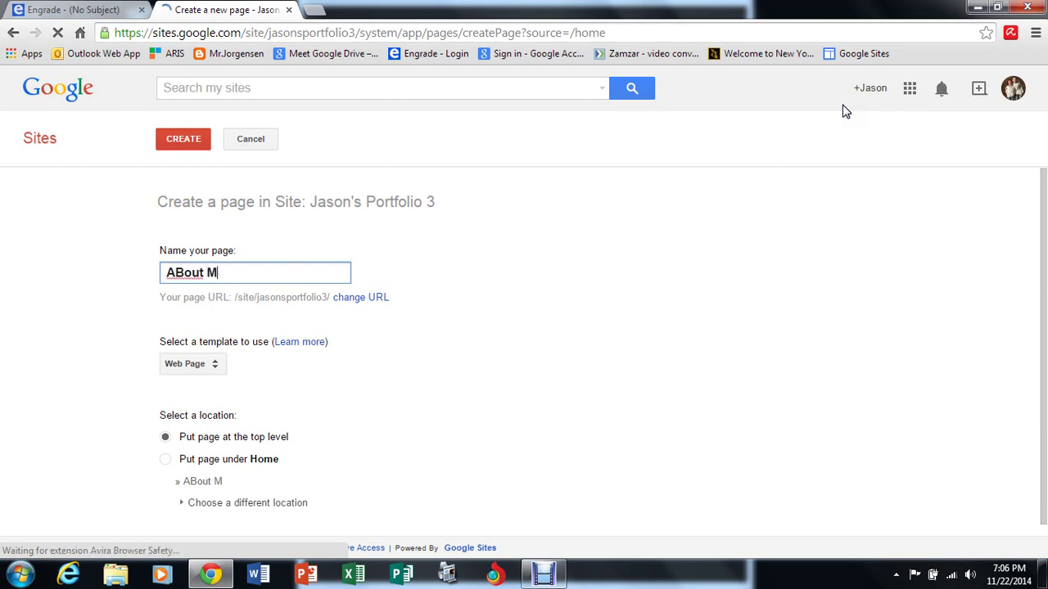
pyautogui.press('BackSpace')
pyautogui.press('BackSpace')
pyautogui.press('BackSpace')
pyautogui.press('BackSpace')
pyautogui.press('BackSpace')
pyautogui.press('BackSpace')
pyautogui.write('b')
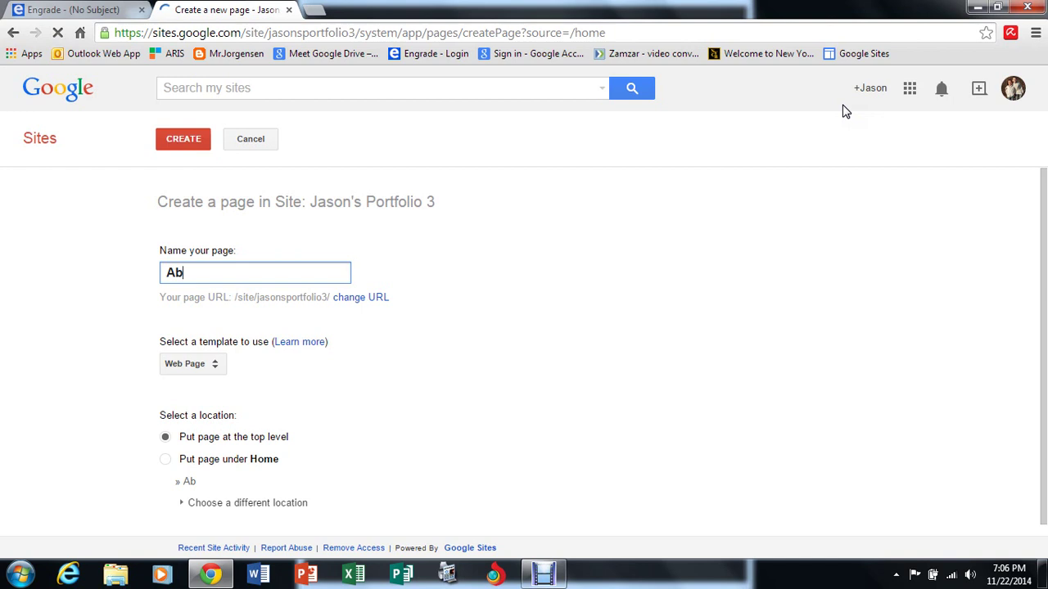
pyautogui.write('out Me')
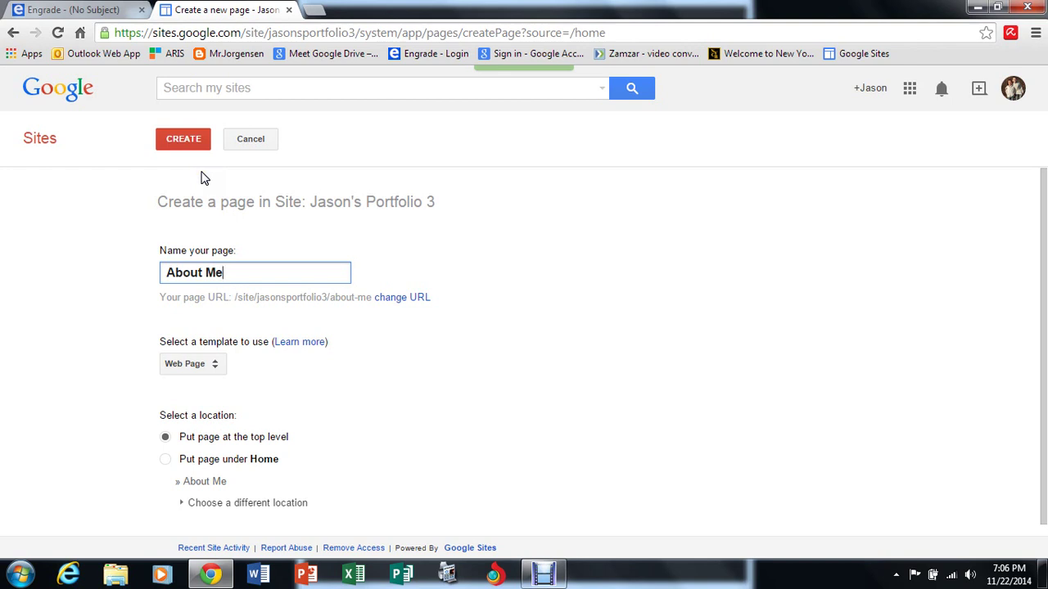
pyautogui.click(166, 139)
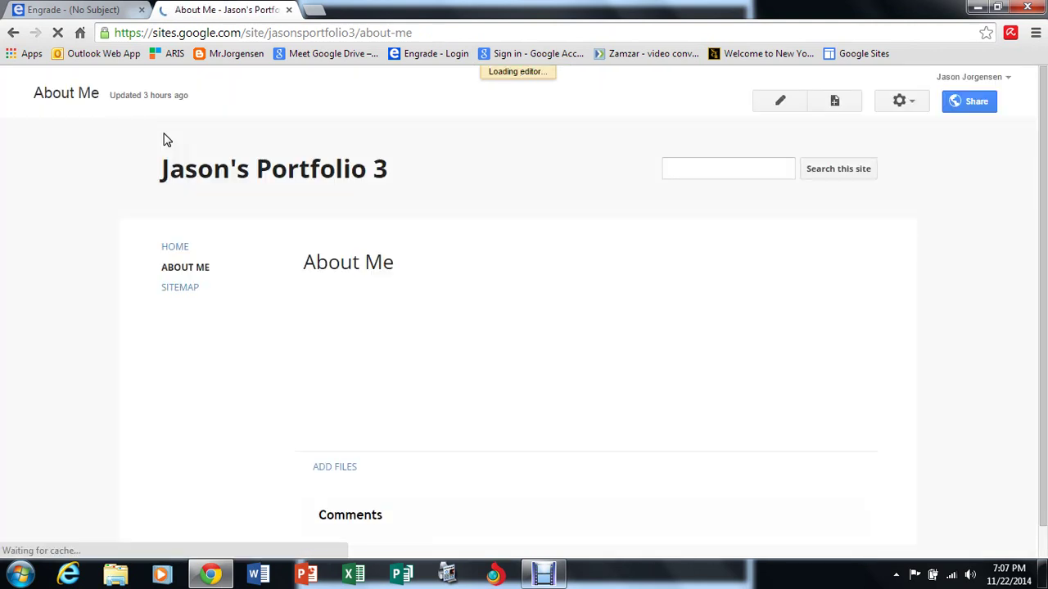
pyautogui.click(165, 135)
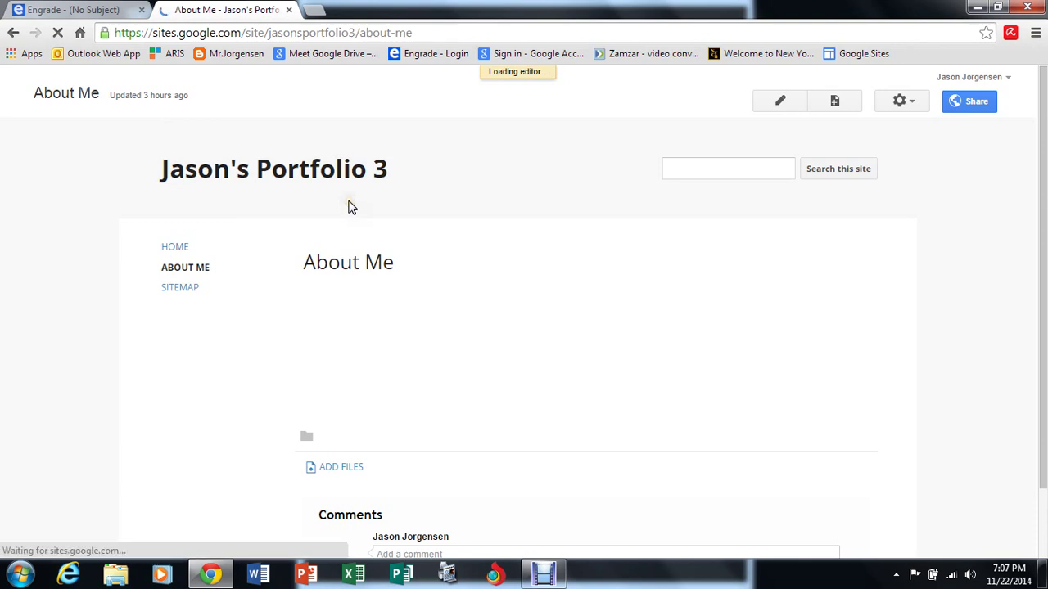
# Begin the About Me body text with the owner's first name, age 40 and "I love to teach and watch people as they grow".
pyautogui.click(607, 355)
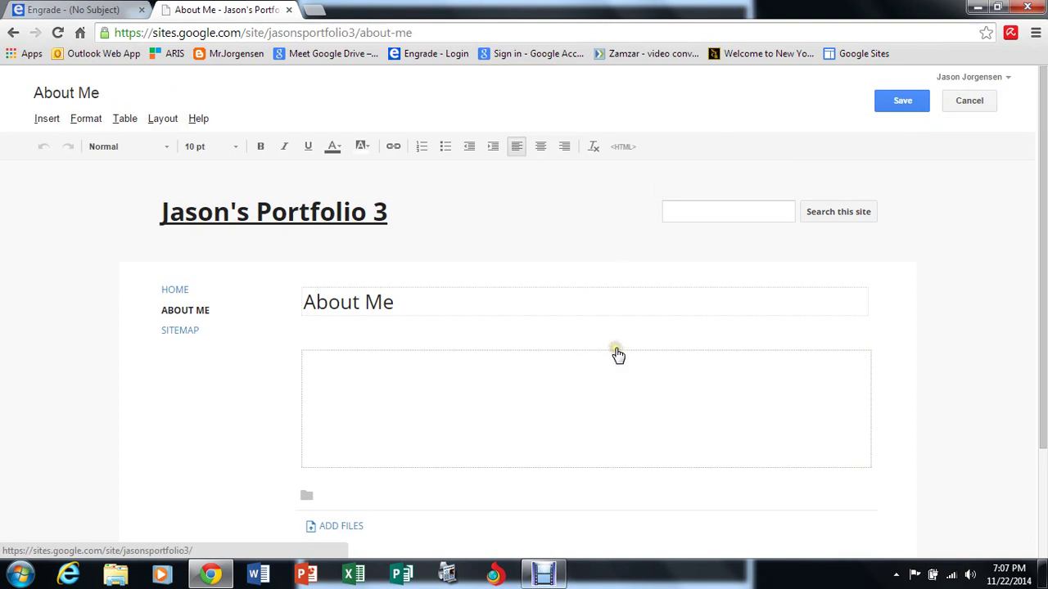
pyautogui.write('M')
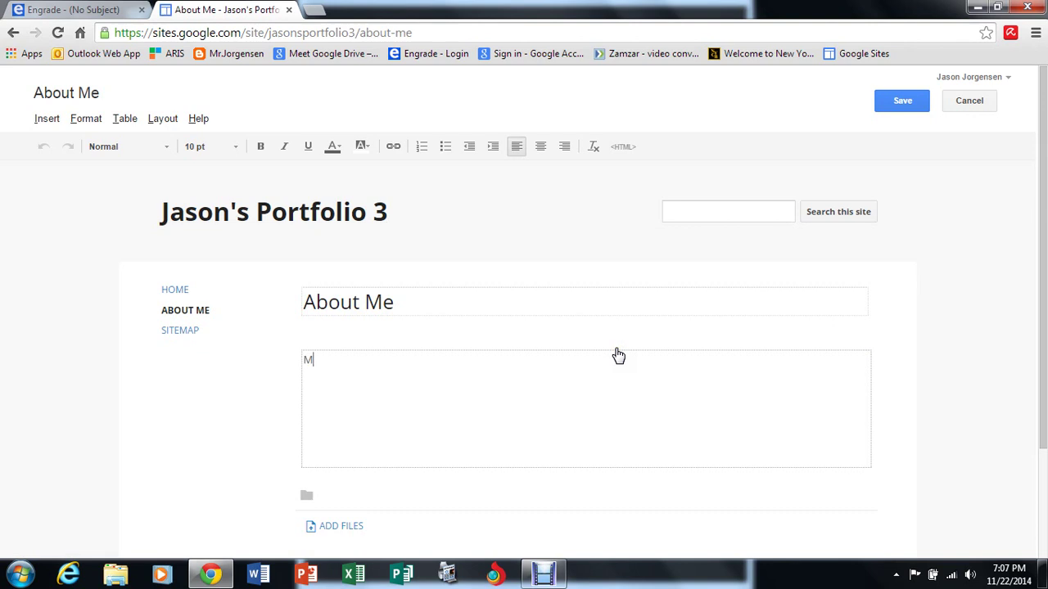
pyautogui.write('y name ')
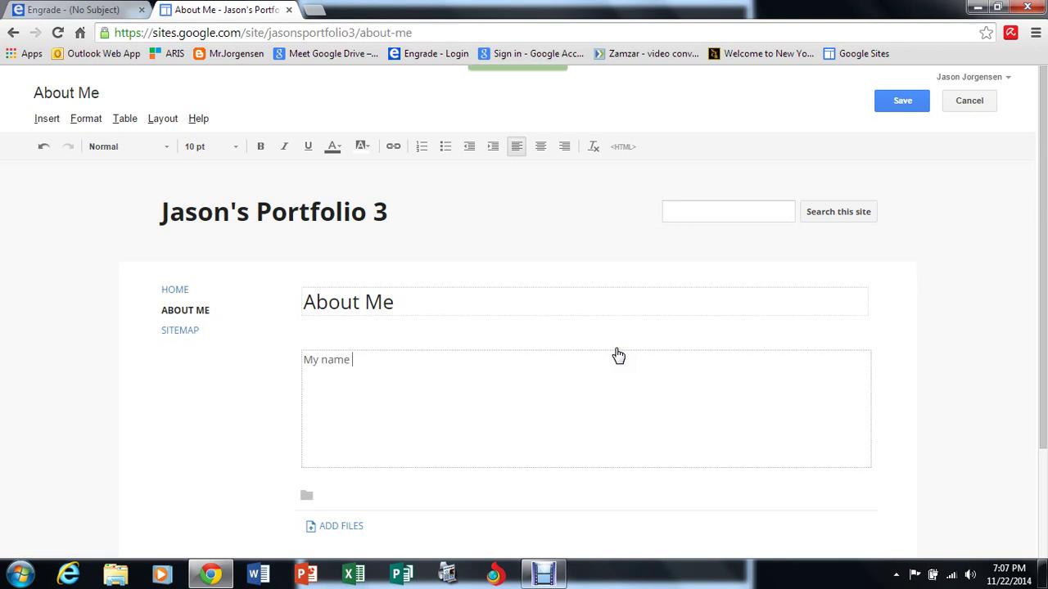
pyautogui.write('is Jason and I am 40')
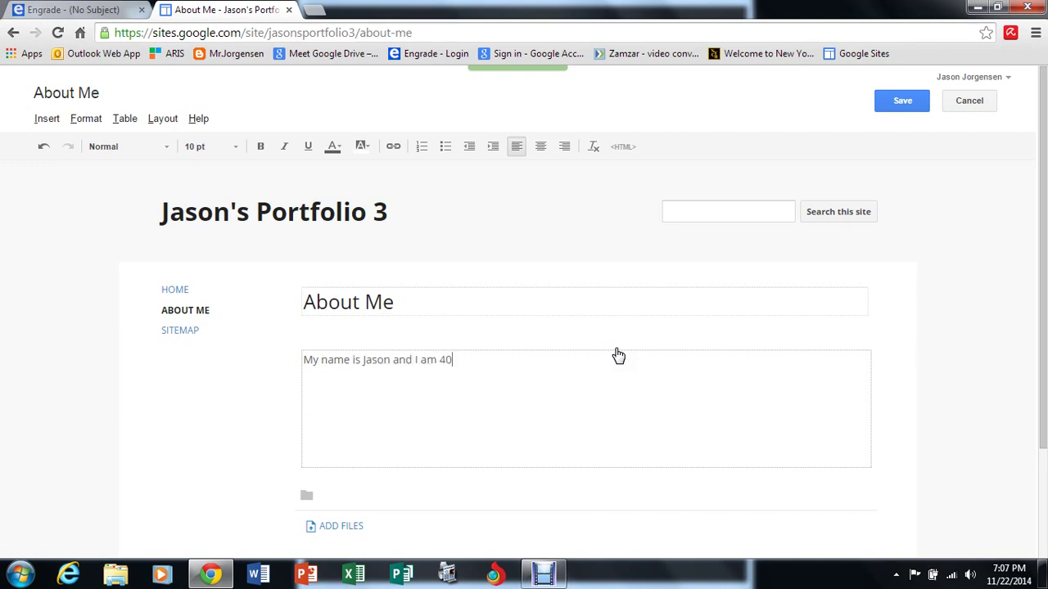
pyautogui.write(' years old. I love to teach an')
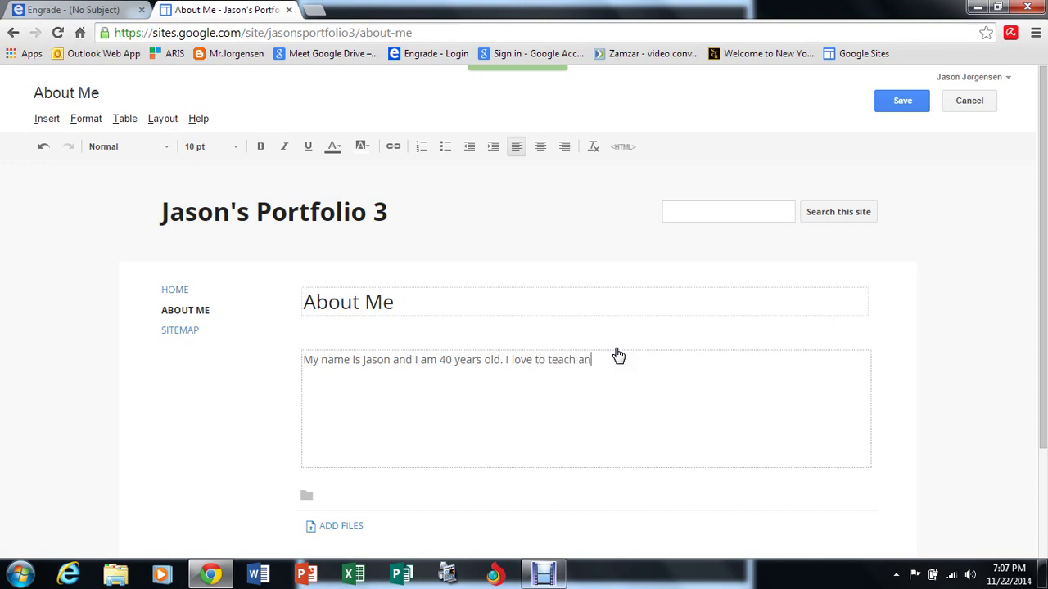
pyautogui.write('d watch people as they grow')
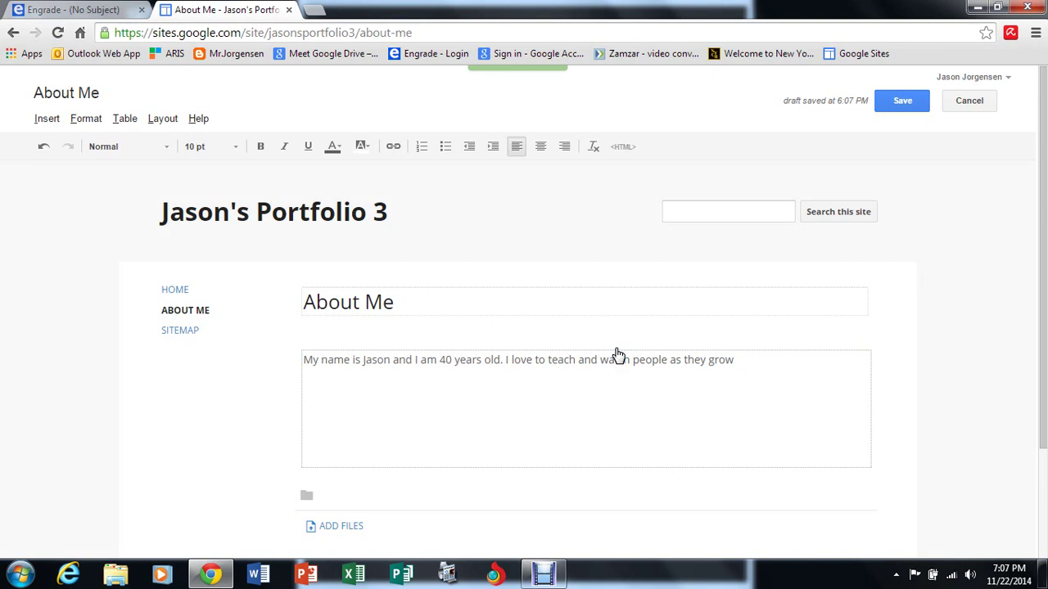
# Complete the About Me text with "and learn. I have two children. I love sports." and save the page.
pyautogui.write('and learn. I have two chilkder')
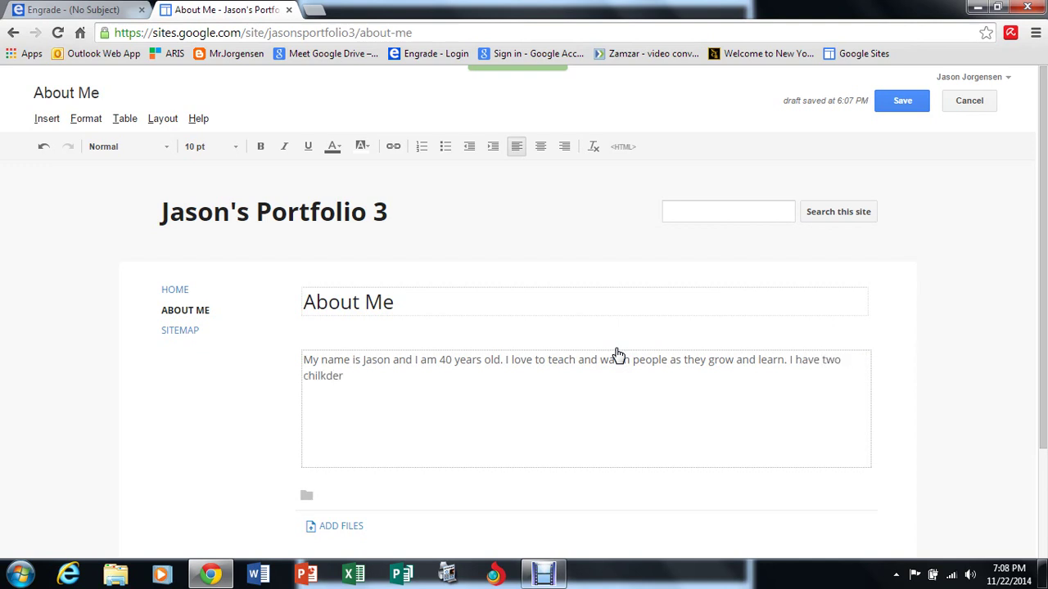
pyautogui.press('BackSpace')
pyautogui.press('BackSpace')
pyautogui.press('BackSpace')
pyautogui.press('BackSpace')
pyautogui.write('dren . I l')
pyautogui.write('ove sports')
pyautogui.click(911, 103)
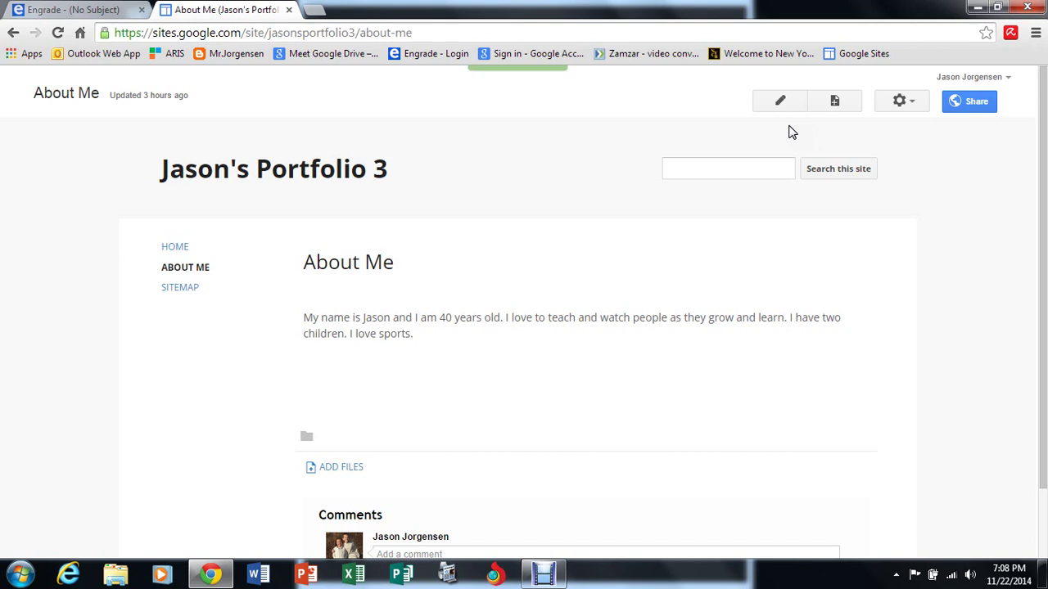
# Create a top-level web page named "Goals" and save it with an empty body.
pyautogui.click(845, 98)
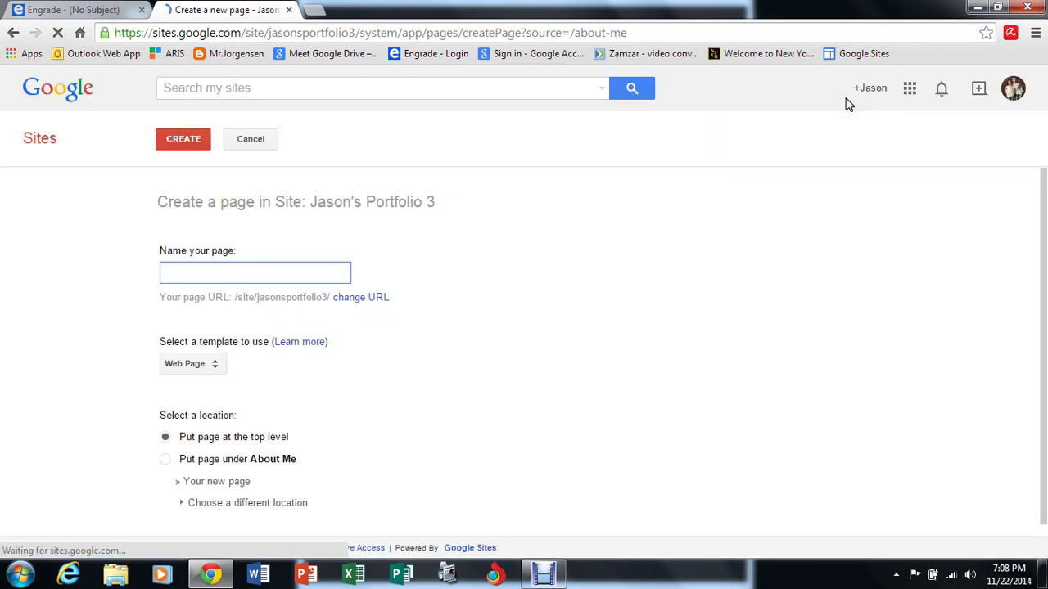
pyautogui.write('Goals')
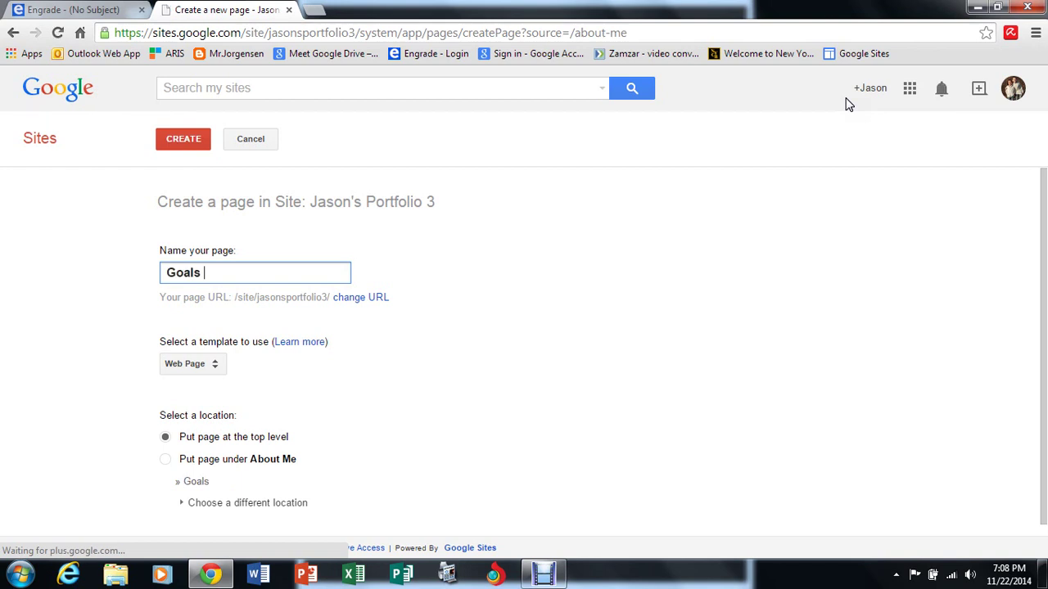
pyautogui.click(222, 363)
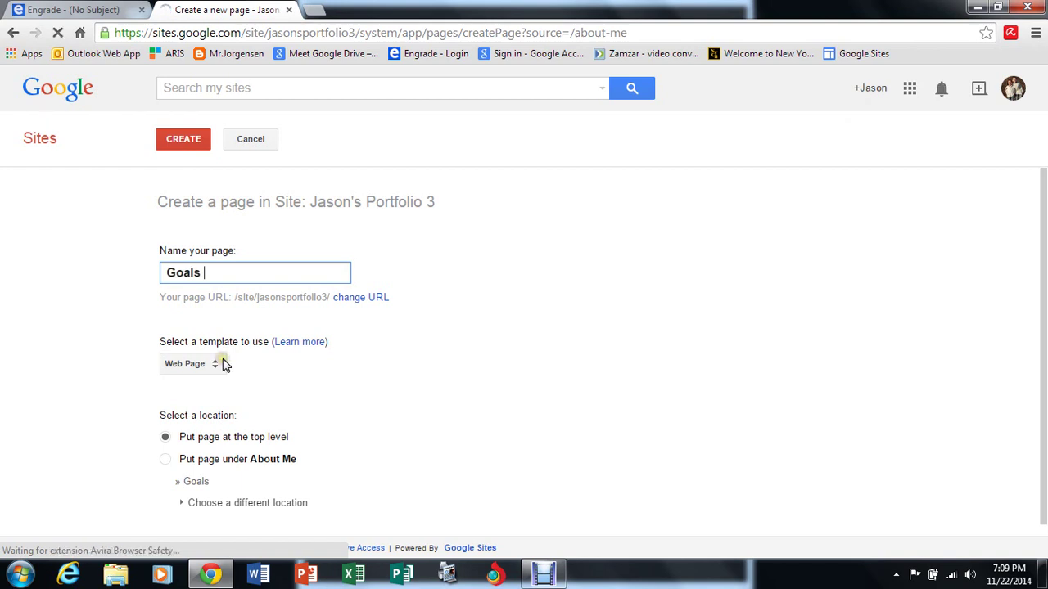
pyautogui.click(185, 141)
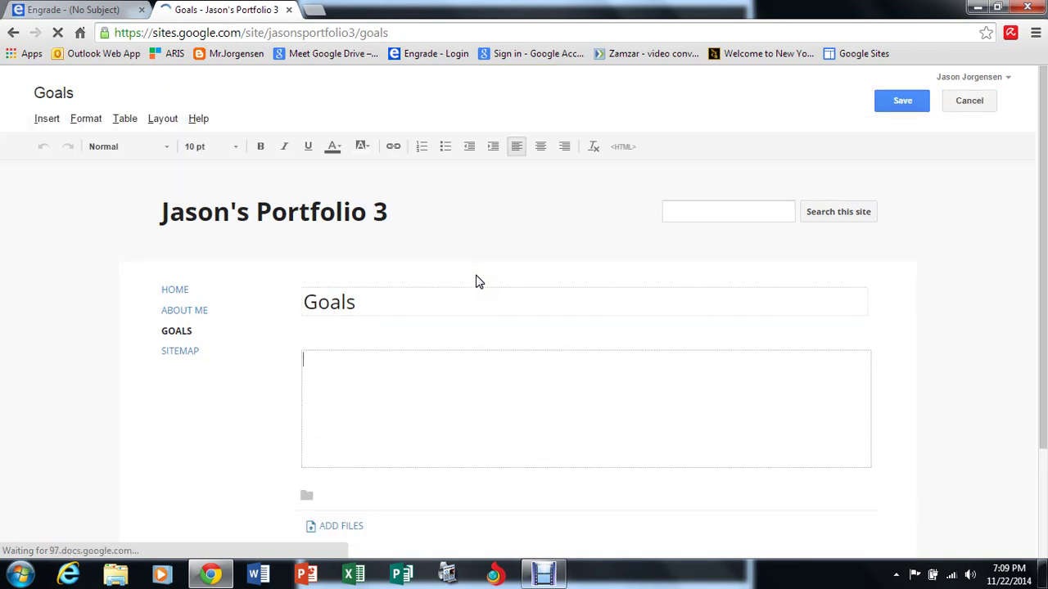
pyautogui.click(907, 104)
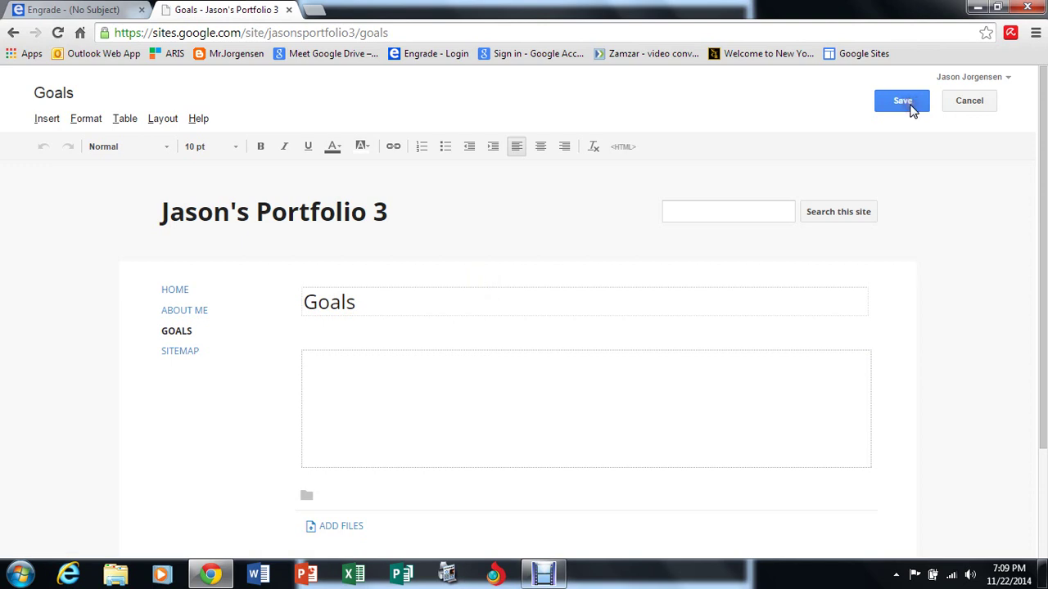
pyautogui.click(910, 106)
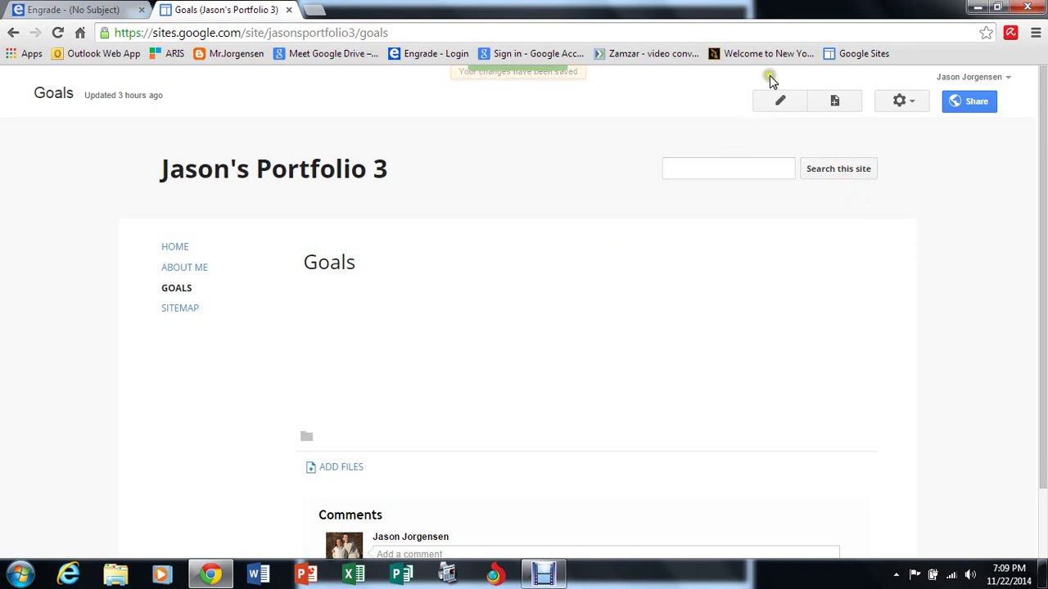
# Create a top-level page named "Classwork" using the File Cabinet template.
pyautogui.click(812, 101)
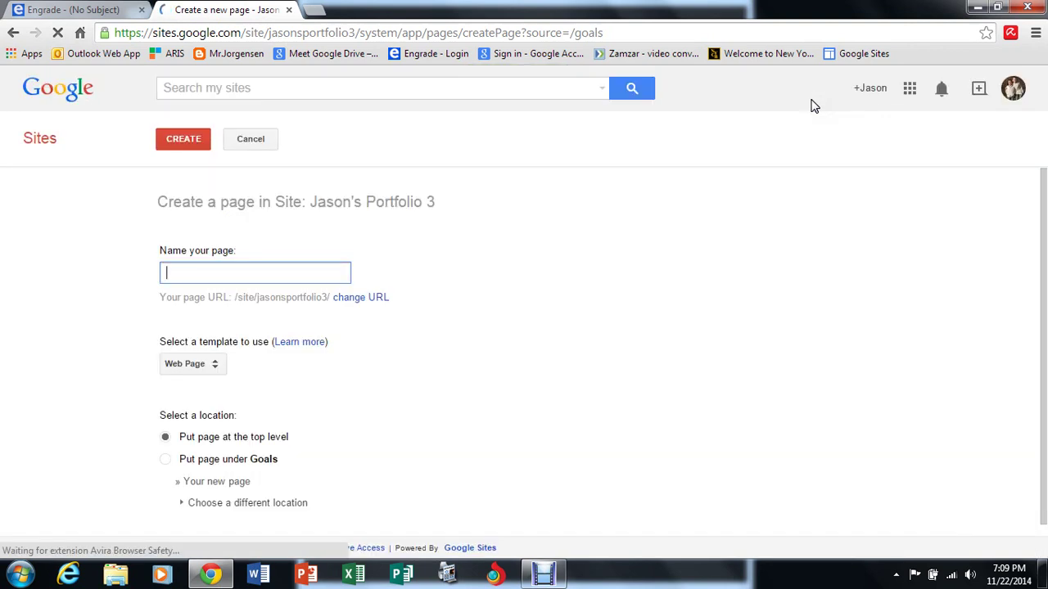
pyautogui.write('Classr')
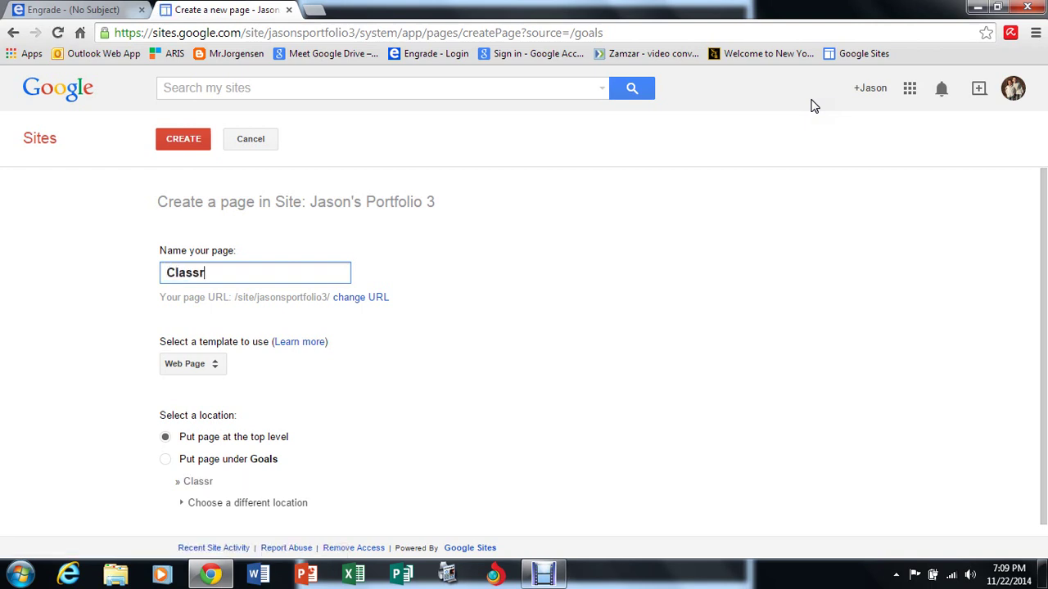
pyautogui.press('BackSpace')
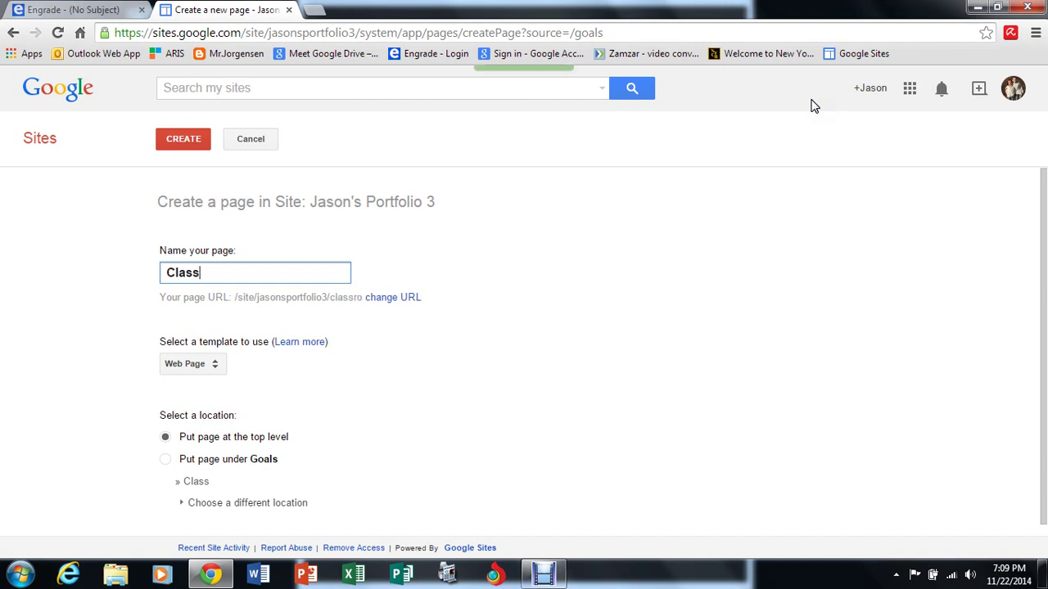
pyautogui.write('work')
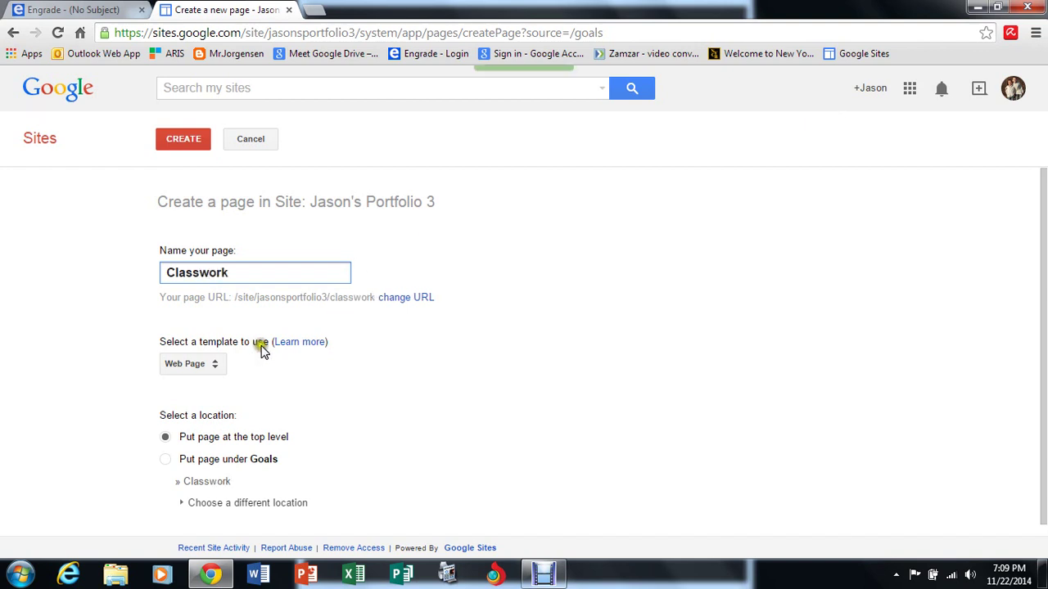
pyautogui.click(214, 365)
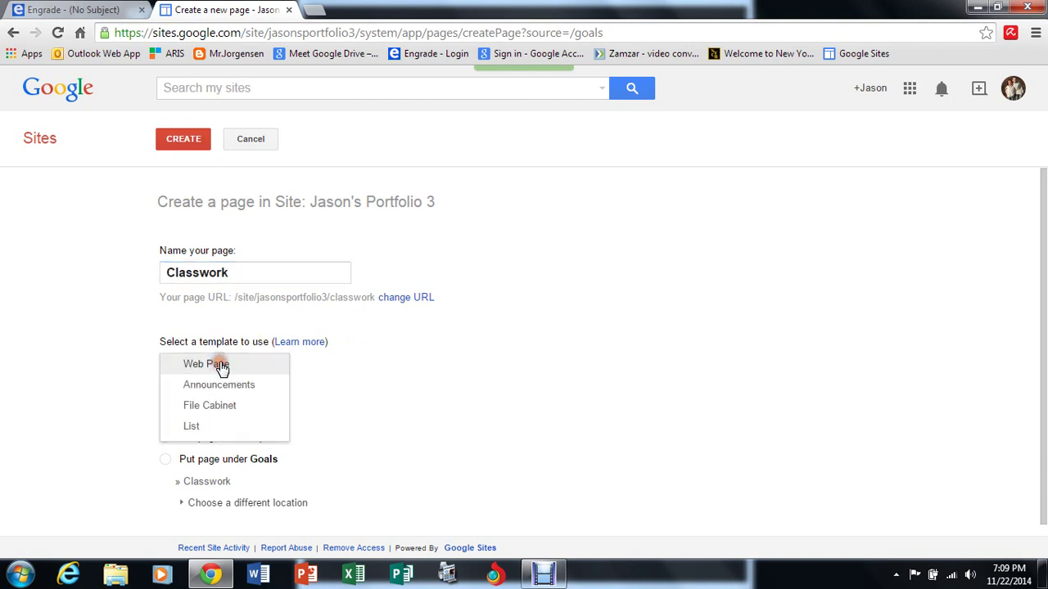
pyautogui.click(224, 405)
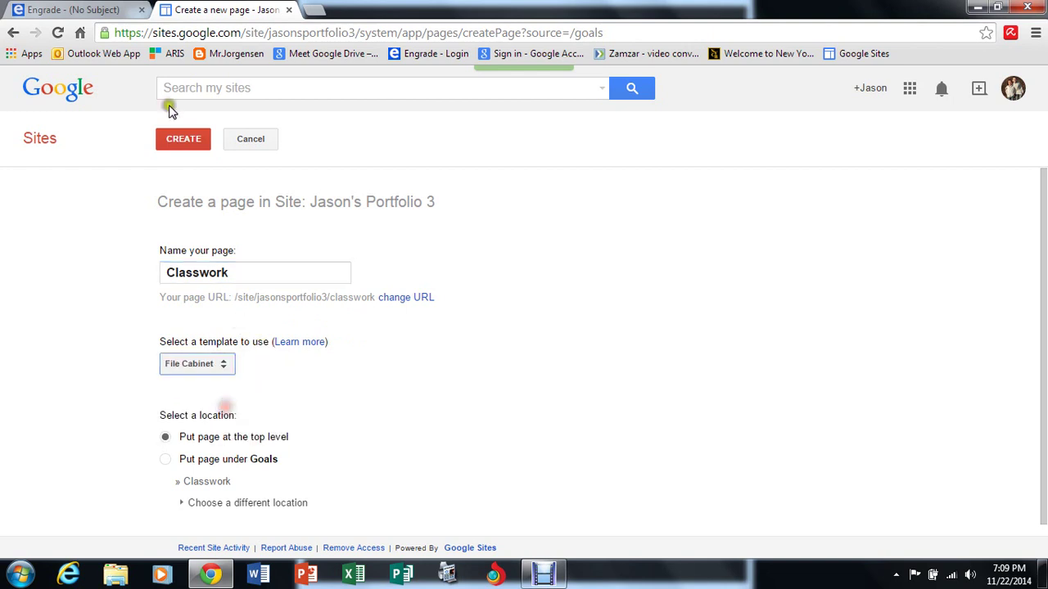
pyautogui.click(185, 137)
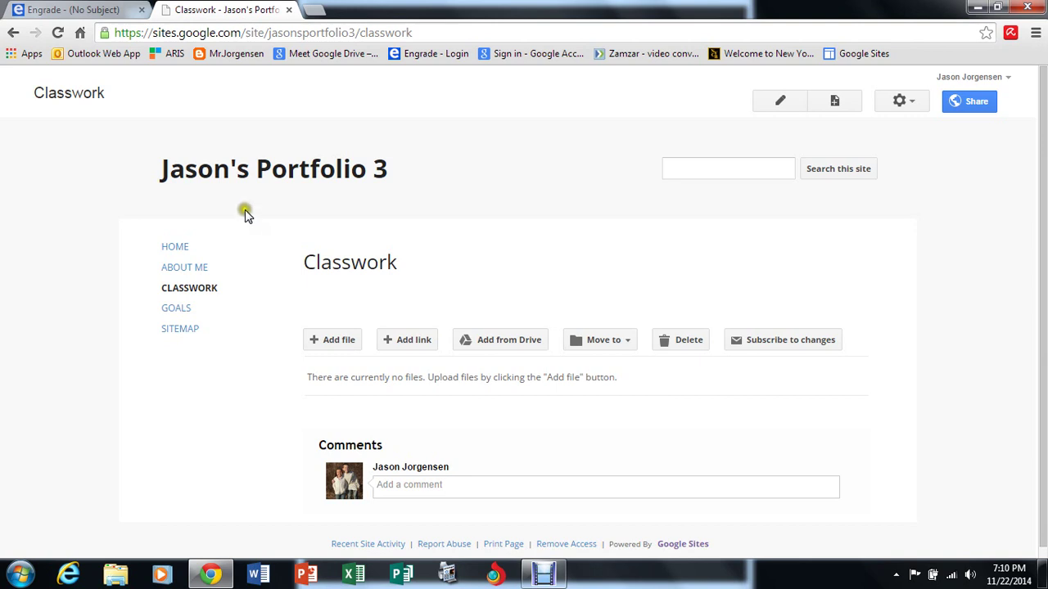
pyautogui.click(488, 348)
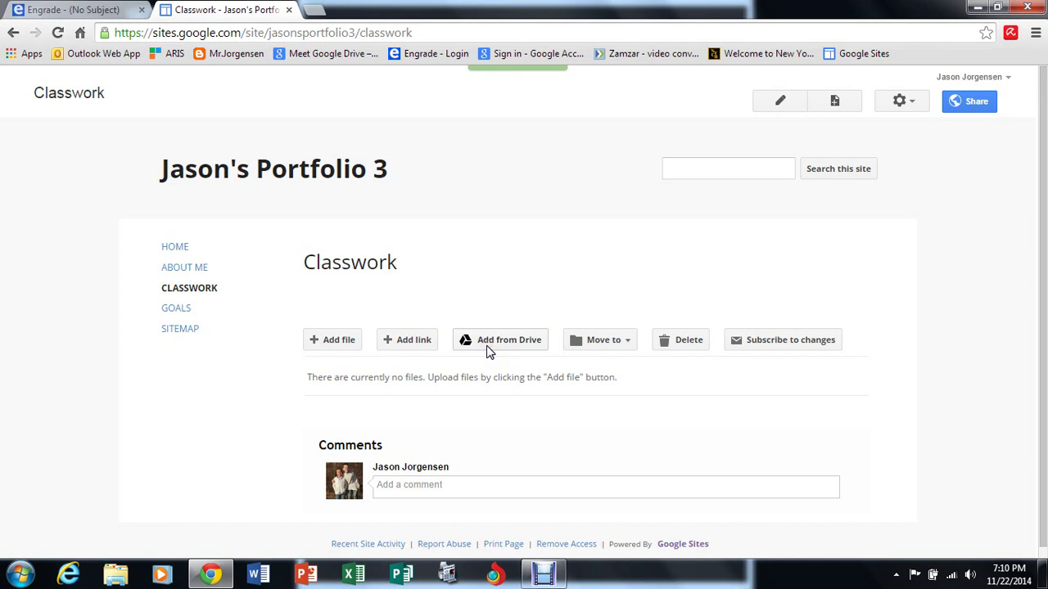
pyautogui.click(485, 342)
pyautogui.click(478, 343)
pyautogui.click(196, 289)
pyautogui.click(694, 125)
# Start another new page in the site and name it "Homework".
pyautogui.click(843, 102)
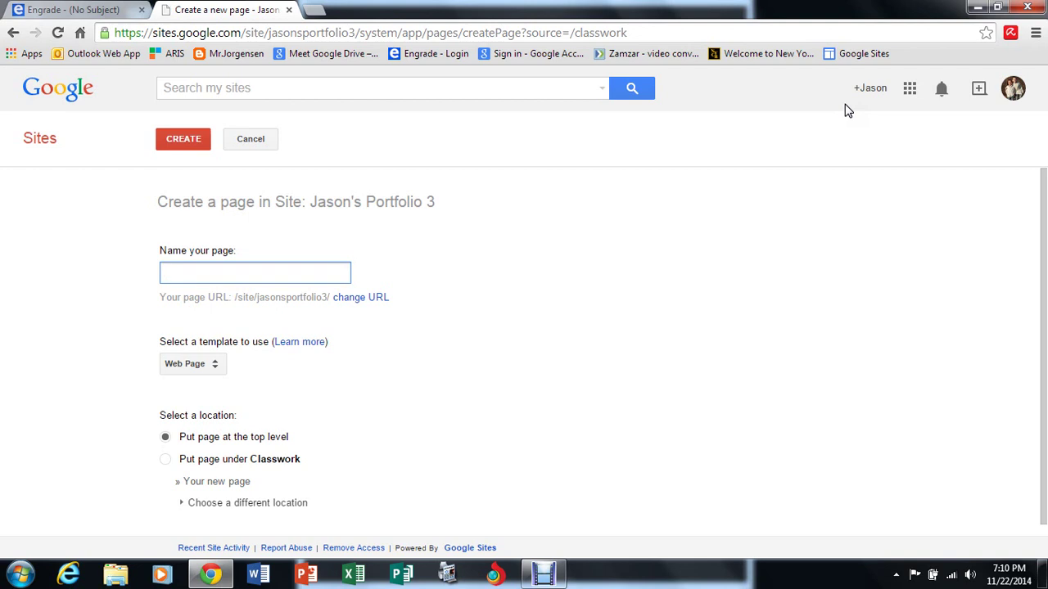
pyautogui.write('How')
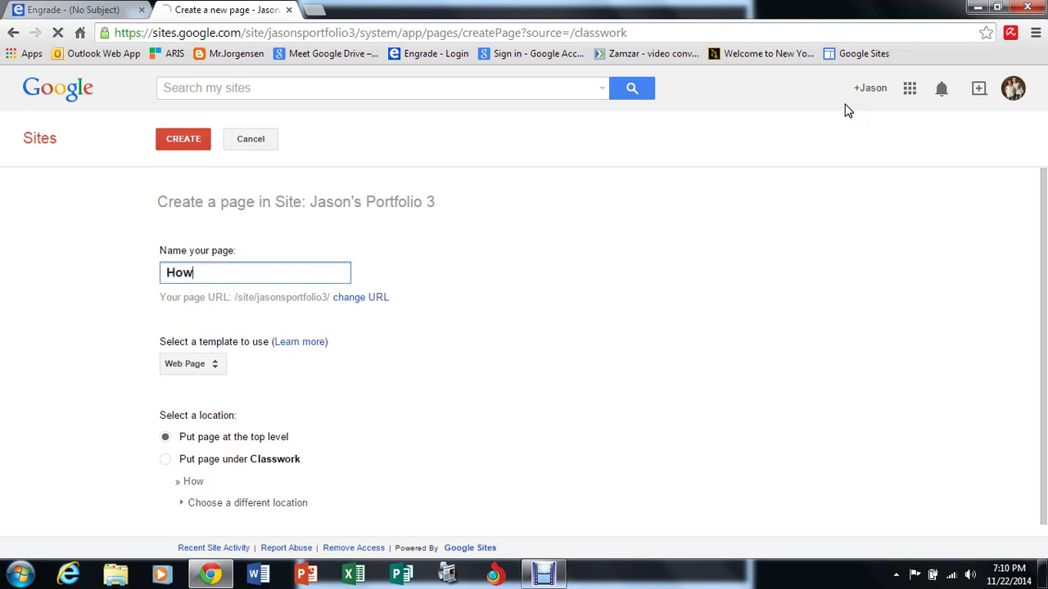
pyautogui.write('erik')
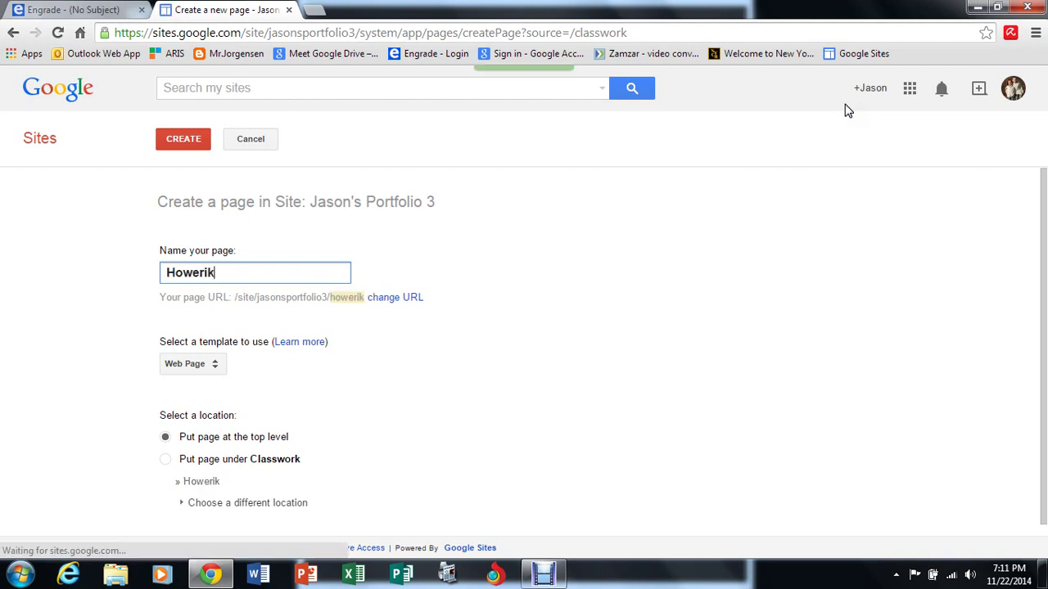
pyautogui.press('BackSpace')
pyautogui.press('BackSpace')
pyautogui.press('BackSpace')
pyautogui.press('BackSpace')
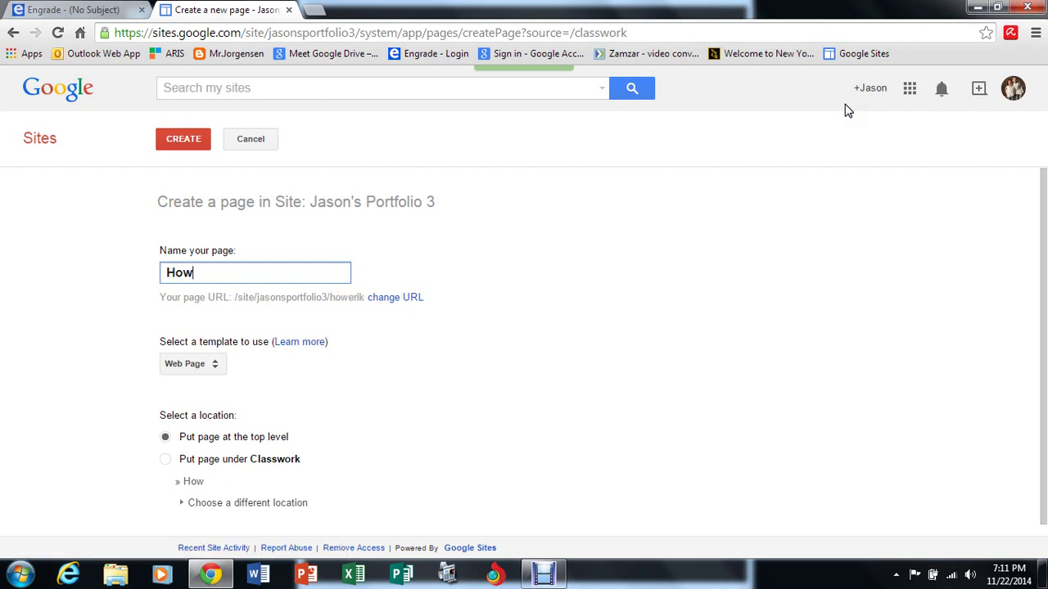
pyautogui.press('BackSpace')
pyautogui.write('mww')
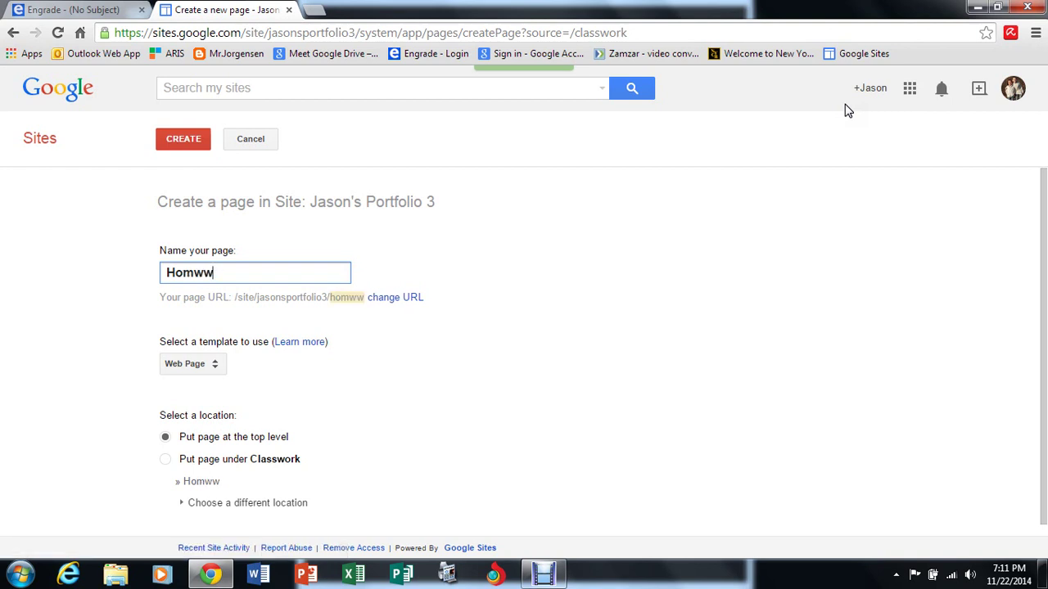
pyautogui.press('BackSpace')
pyautogui.press('BackSpace')
pyautogui.write('e')
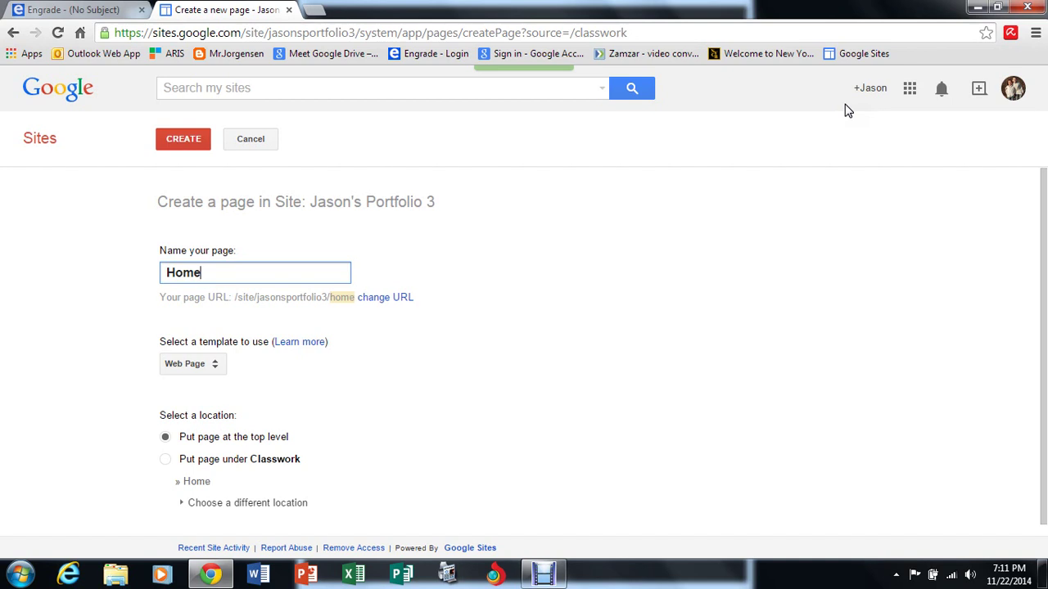
pyautogui.write('wotk')
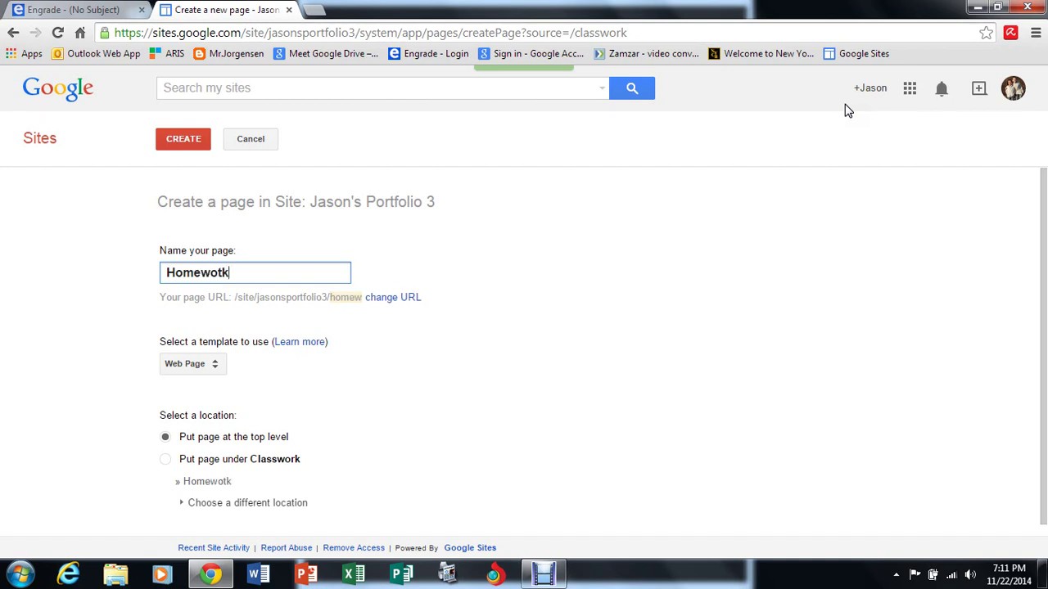
pyautogui.press('BackSpace')
pyautogui.press('BackSpace')
pyautogui.write('rk')
pyautogui.click(808, 170)
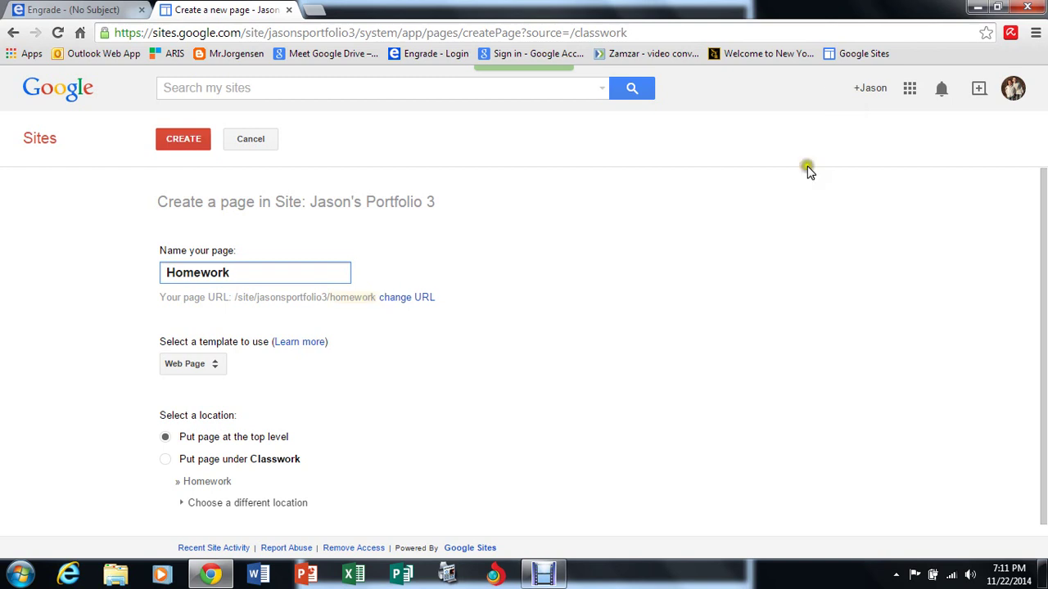
# Choose the File Cabinet template for the Homework page and create it at the top level.
pyautogui.click(190, 364)
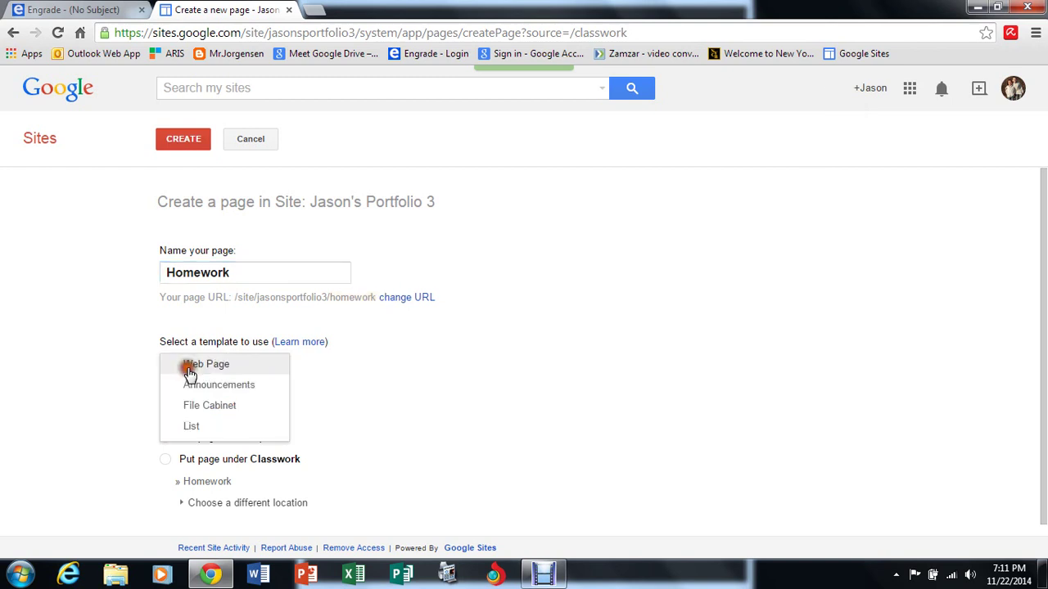
pyautogui.click(216, 409)
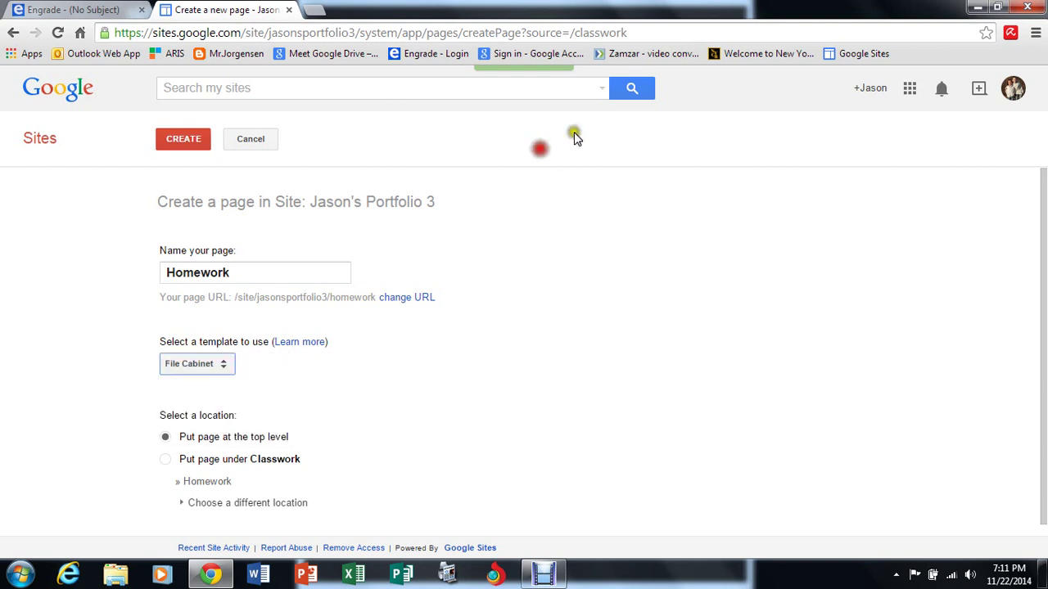
pyautogui.click(180, 144)
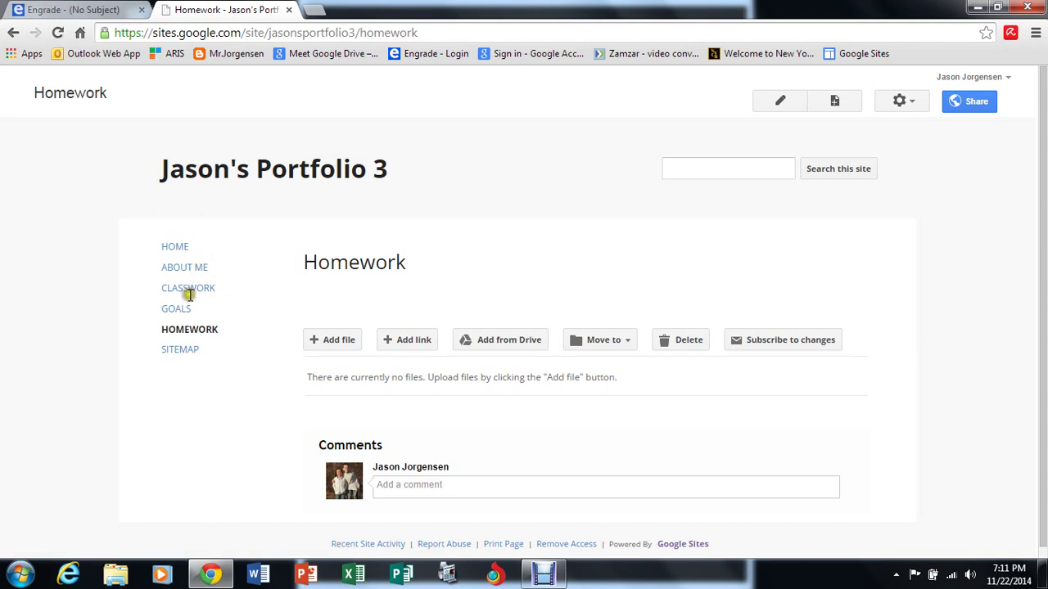
pyautogui.click(188, 290)
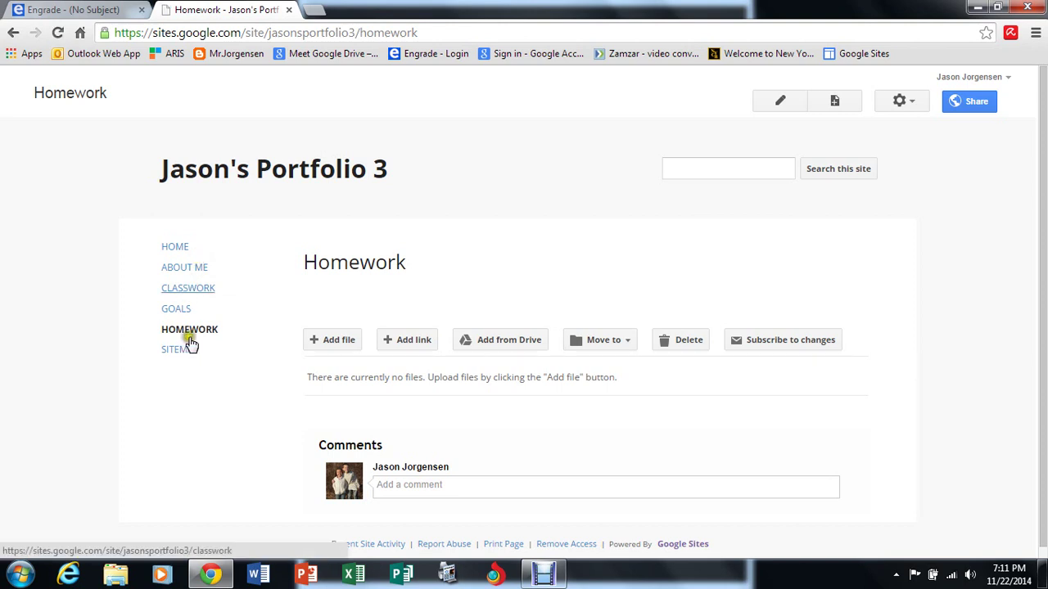
pyautogui.click(190, 332)
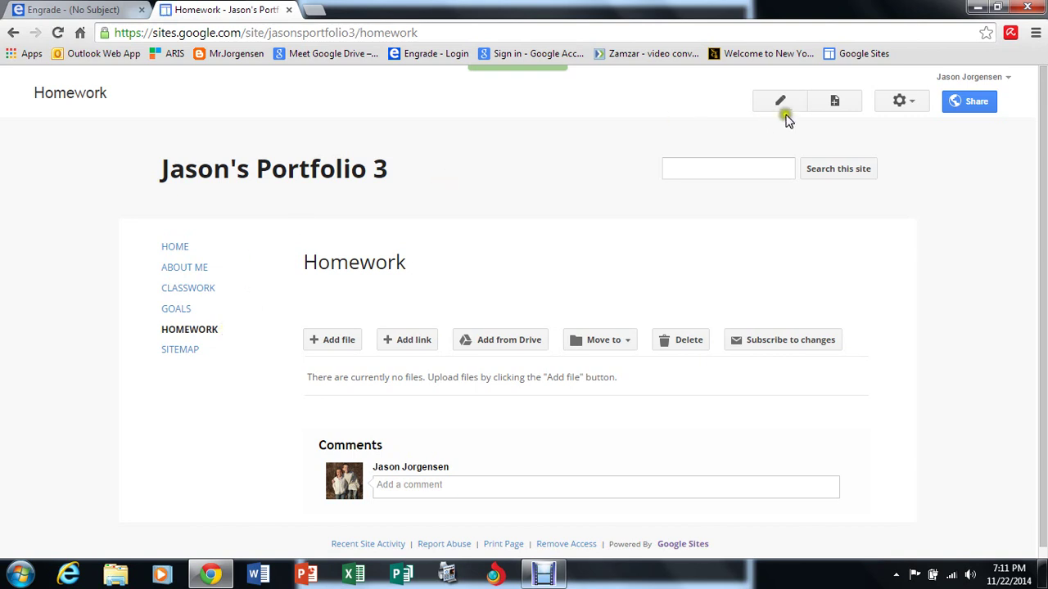
# Create a top-level page named "Reflections" using the File Cabinet template.
pyautogui.click(832, 105)
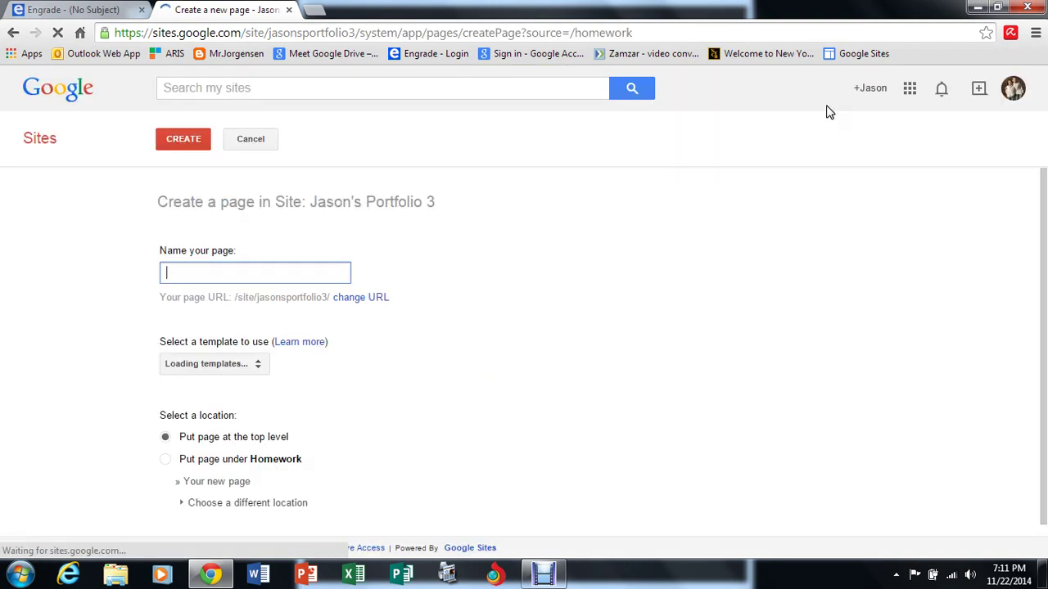
pyautogui.write('Ref')
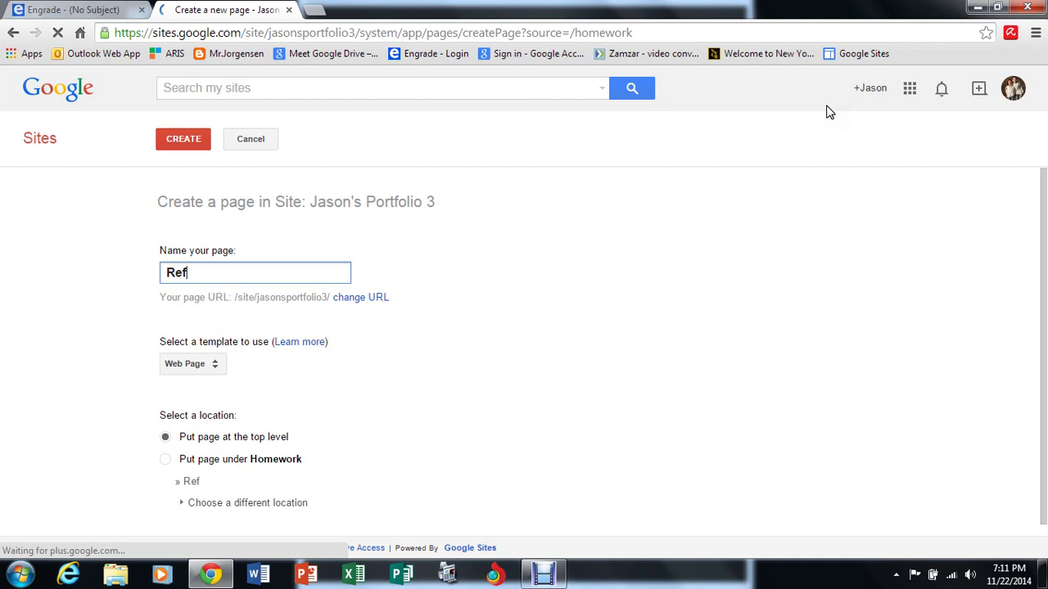
pyautogui.write('lc')
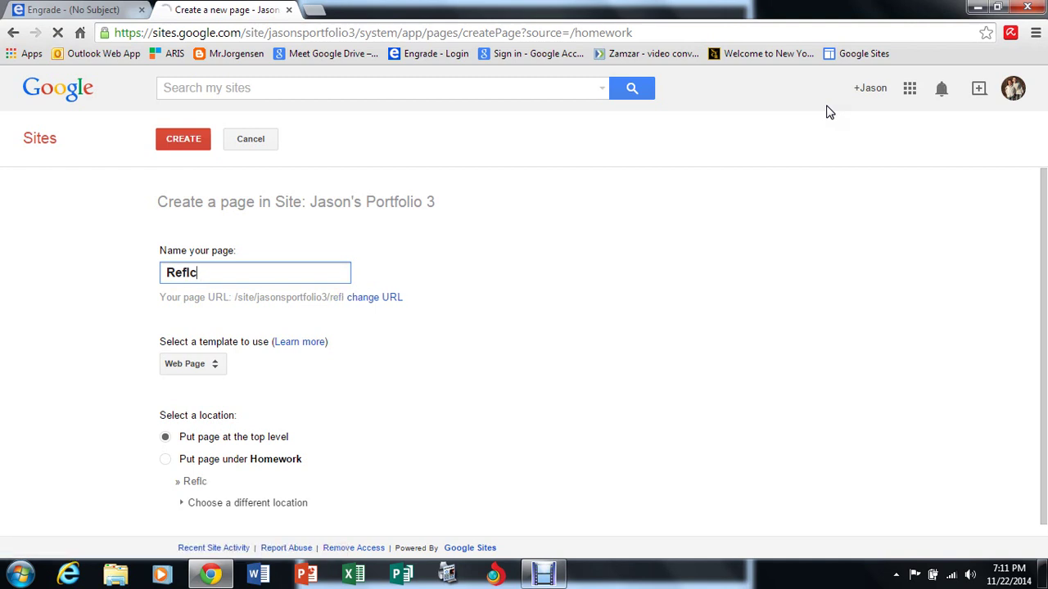
pyautogui.press('BackSpace')
pyautogui.write('ection')
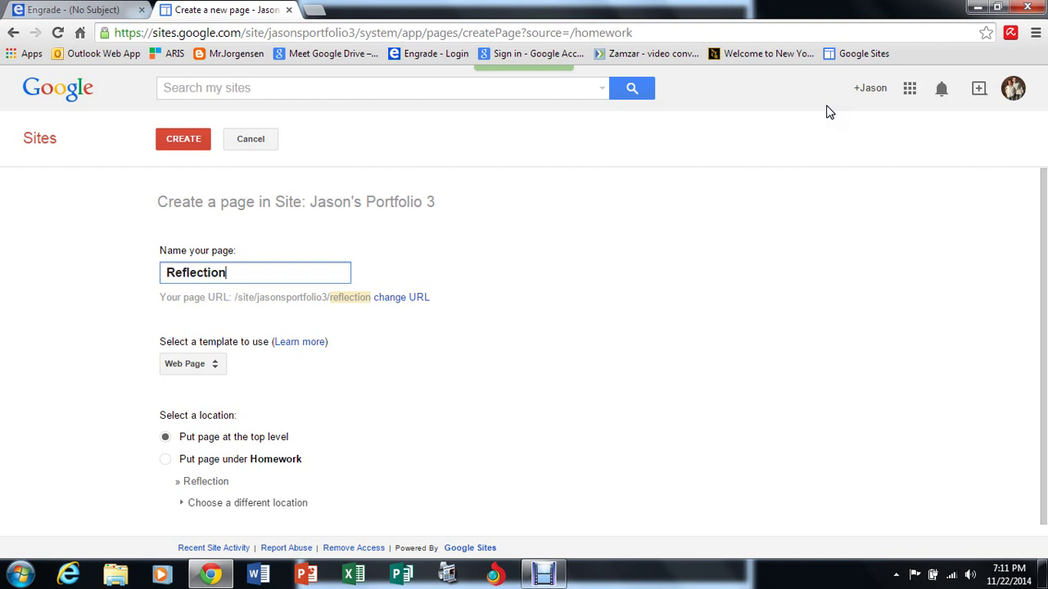
pyautogui.write('s')
pyautogui.click(811, 111)
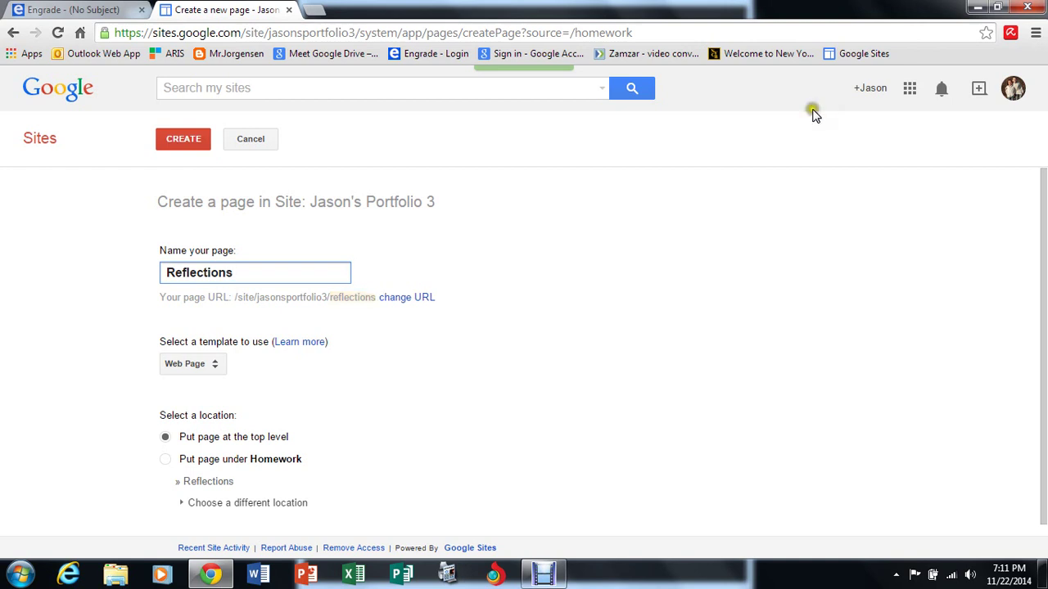
pyautogui.click(185, 368)
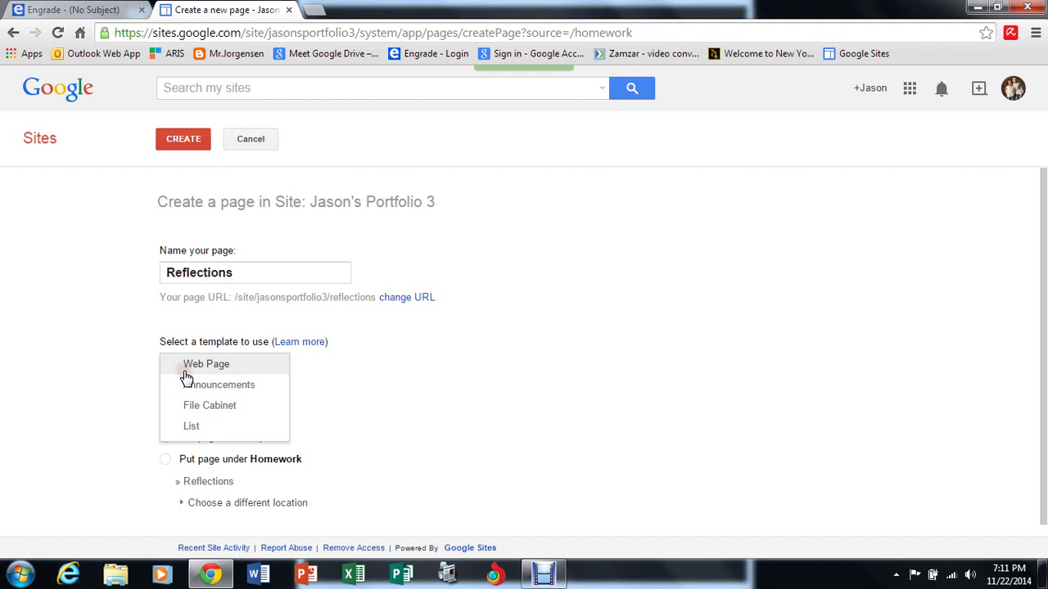
pyautogui.click(209, 405)
pyautogui.click(182, 137)
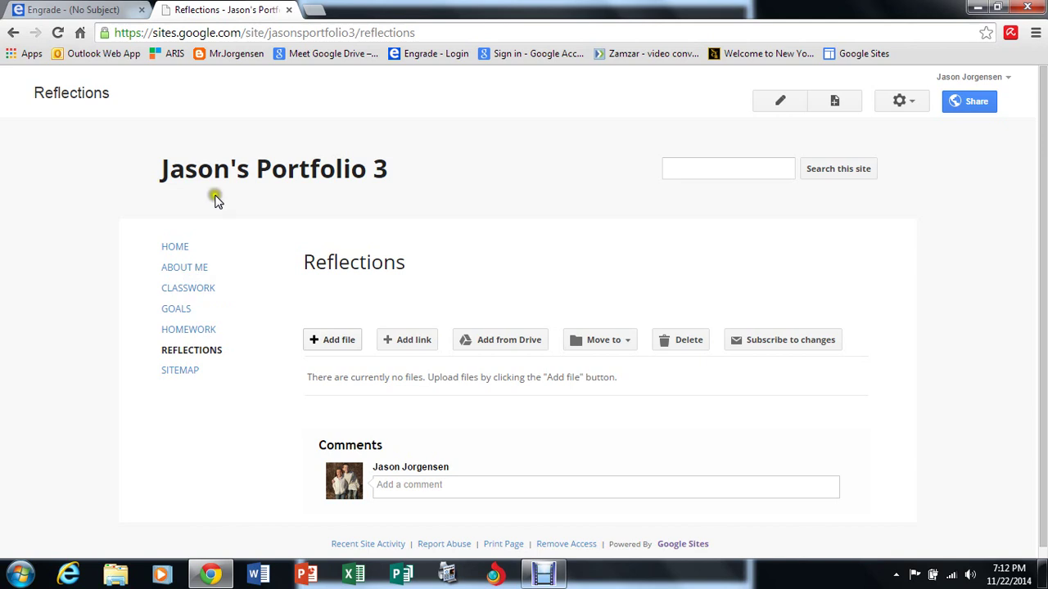
# Create a top-level page named "Showcase" using the File Cabinet template.
pyautogui.click(839, 102)
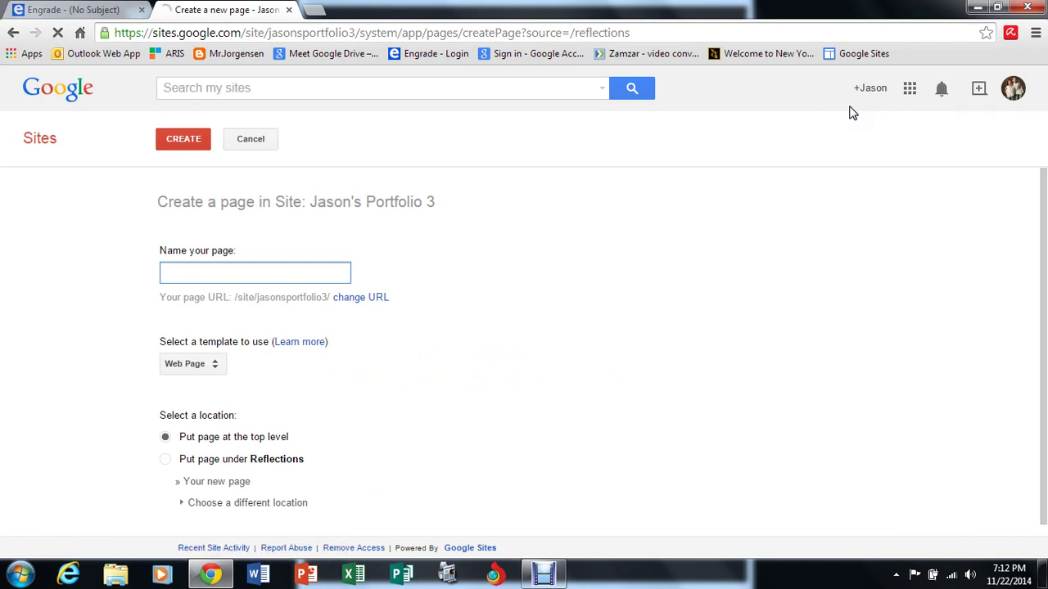
pyautogui.write('Showcase')
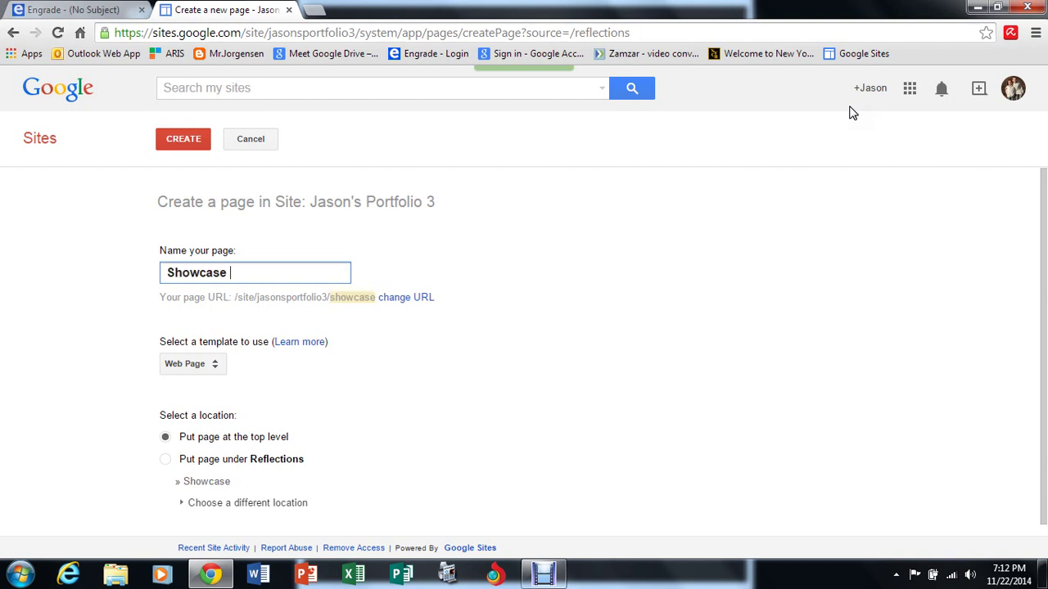
pyautogui.click(192, 364)
pyautogui.click(233, 409)
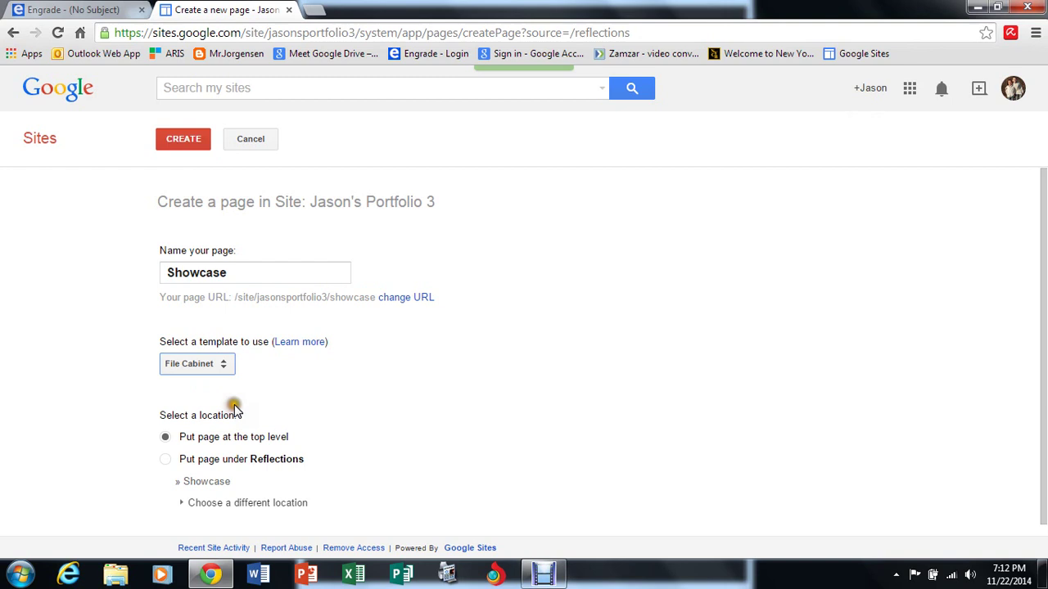
pyautogui.click(163, 144)
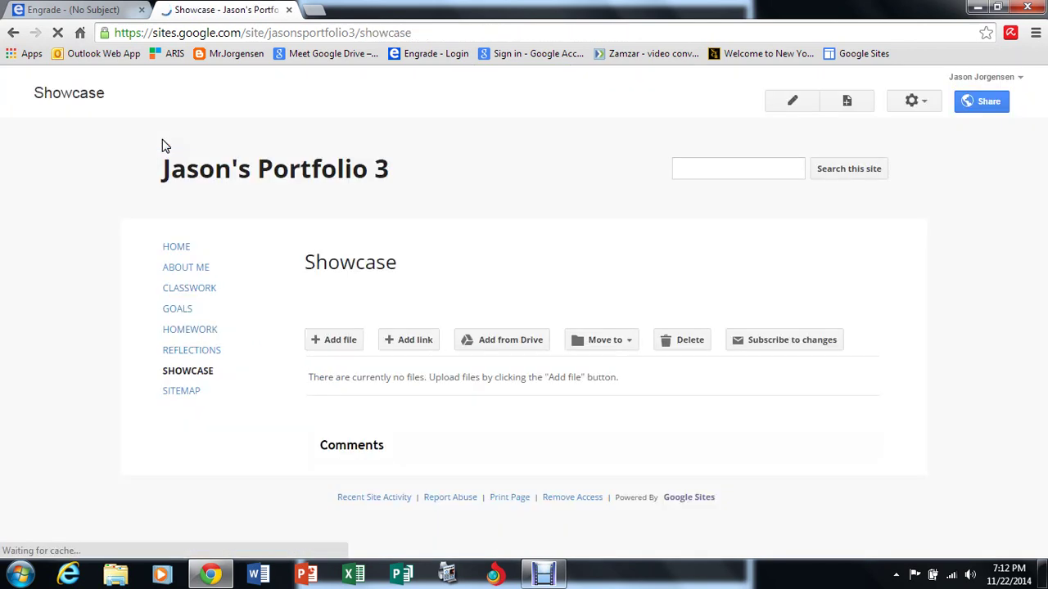
# Go to the site's Home page and open the Themes, Colors, and Fonts settings in site management.
pyautogui.click(176, 247)
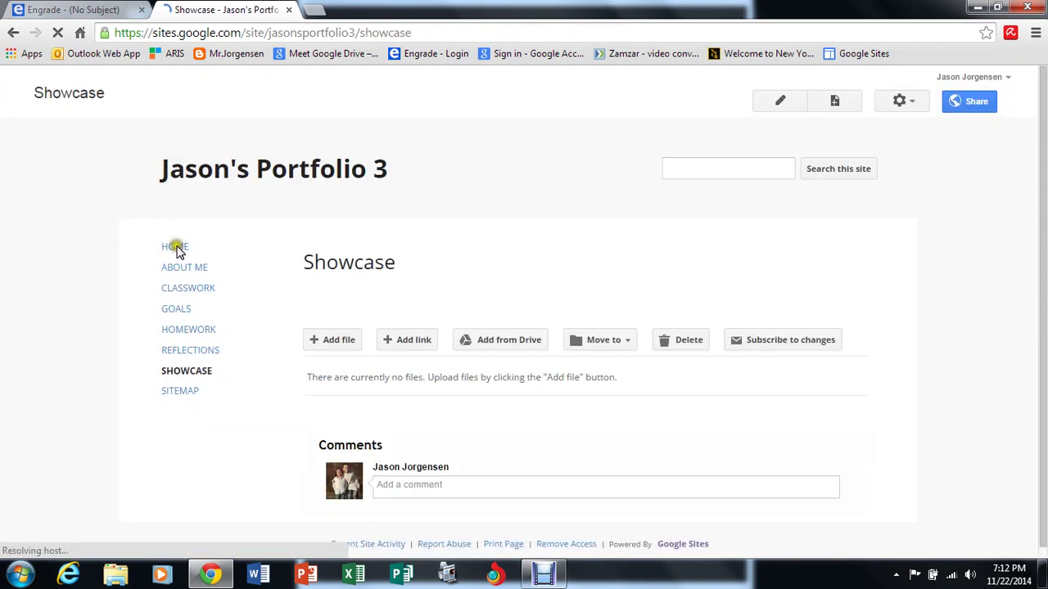
pyautogui.click(177, 248)
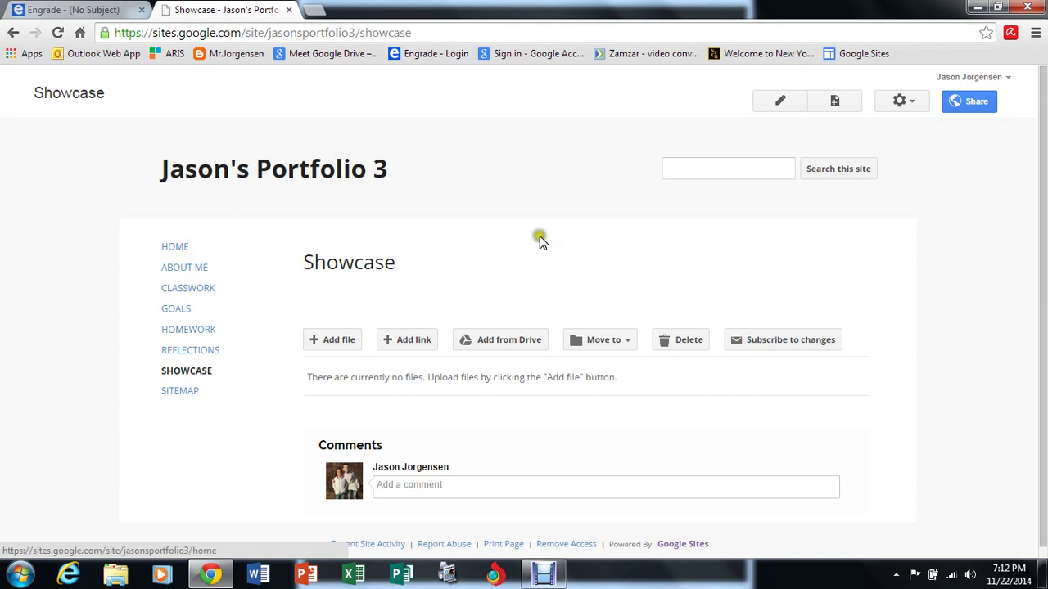
pyautogui.click(912, 102)
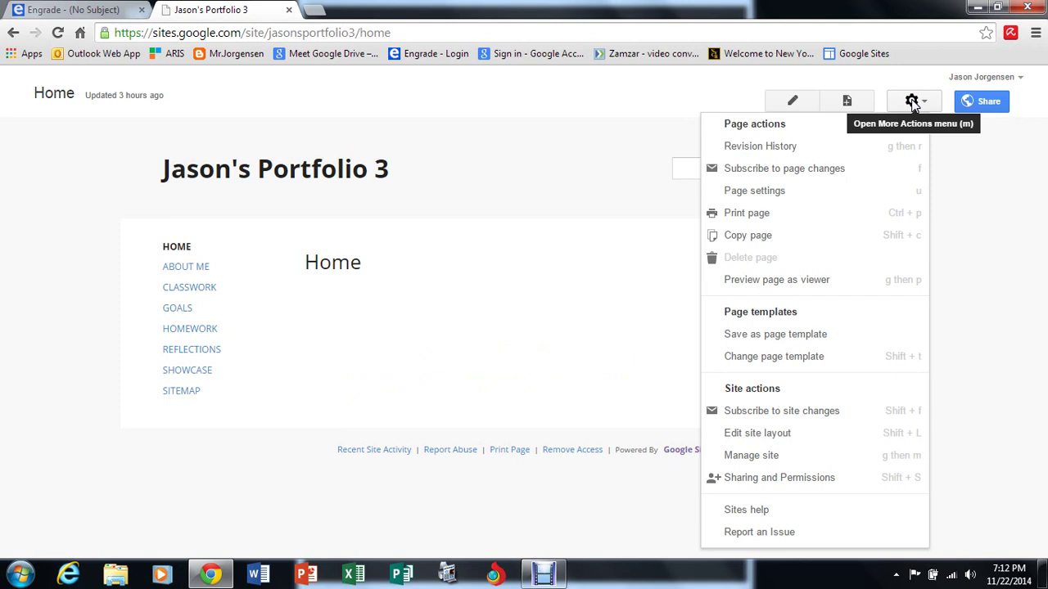
pyautogui.click(922, 106)
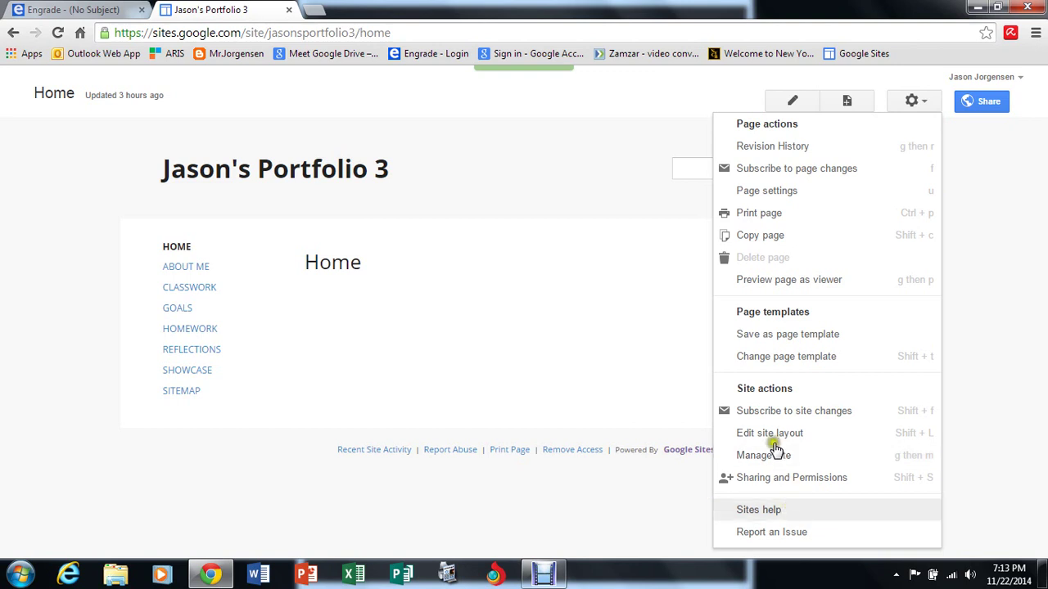
pyautogui.click(774, 449)
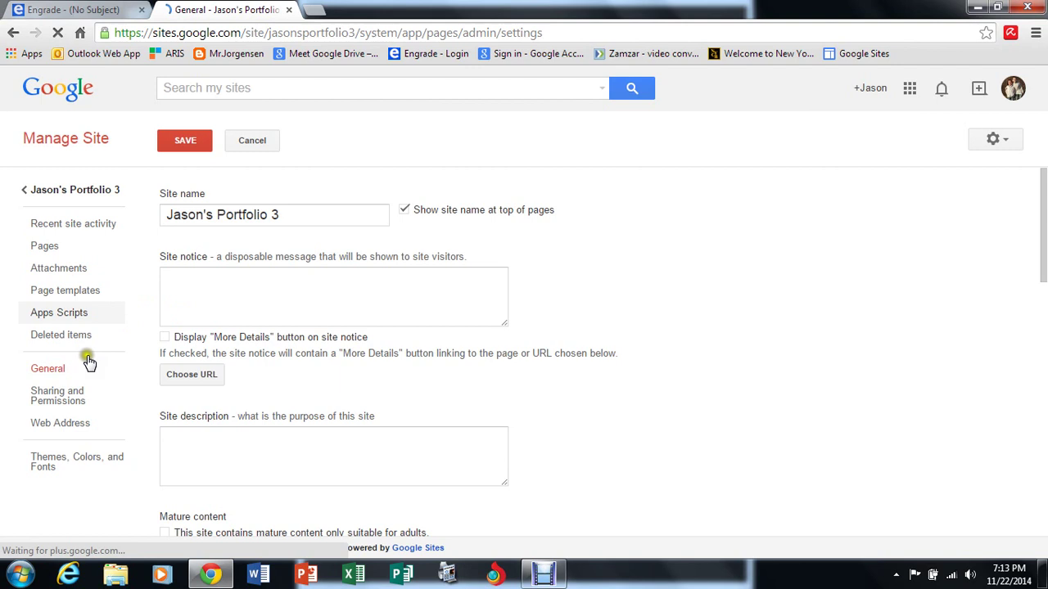
pyautogui.click(49, 464)
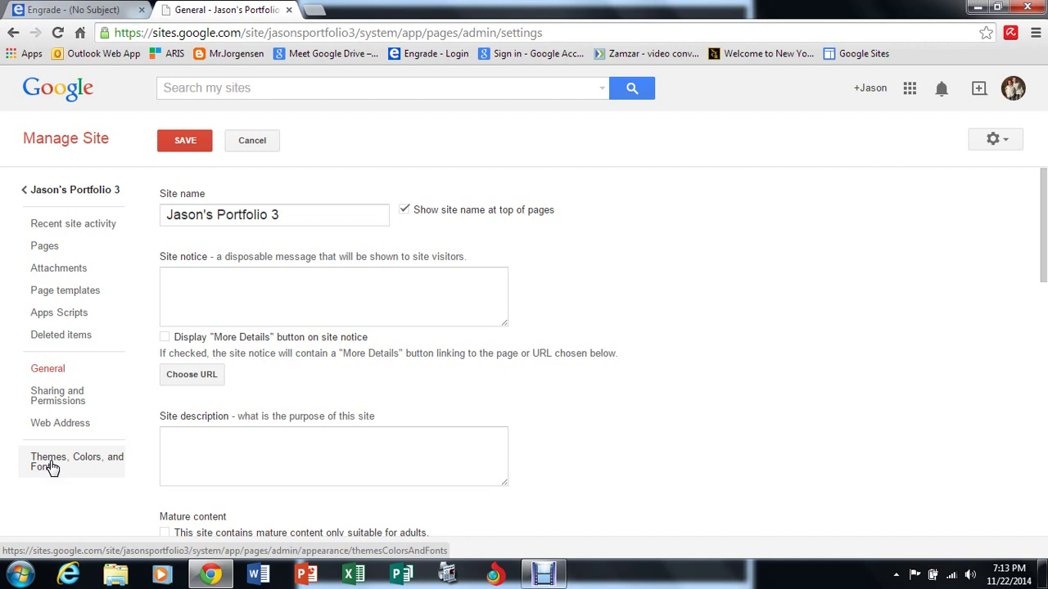
pyautogui.click(52, 466)
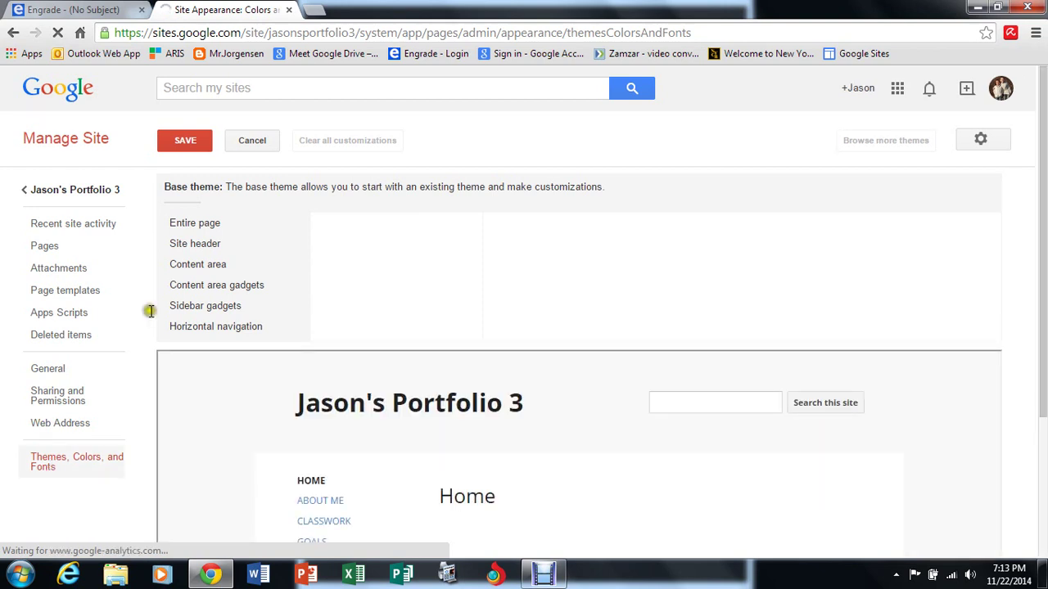
# Change the site's base theme to Tron.
pyautogui.click(199, 229)
pyautogui.click(191, 243)
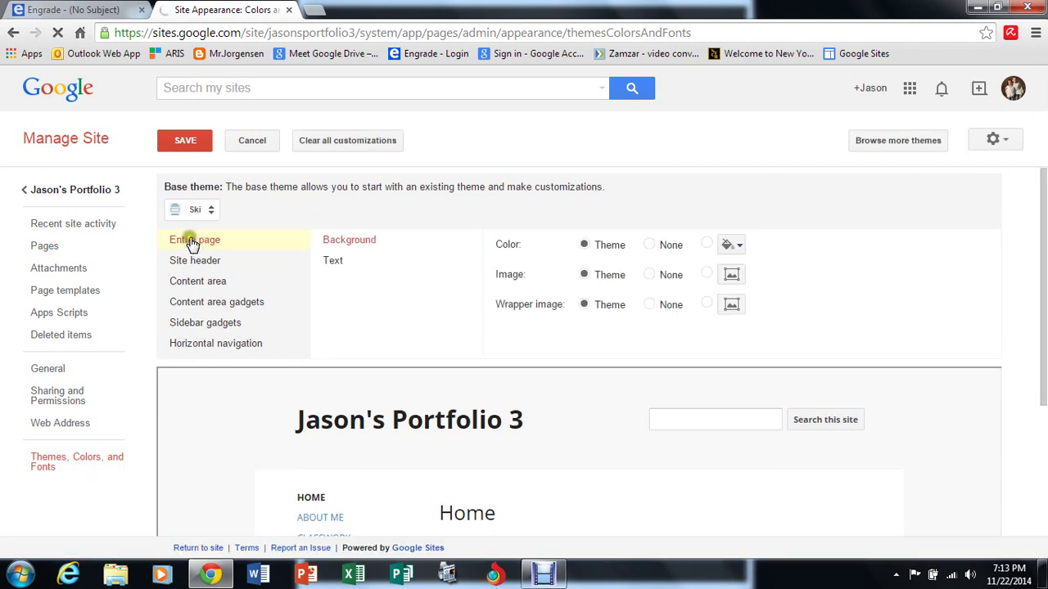
pyautogui.click(193, 210)
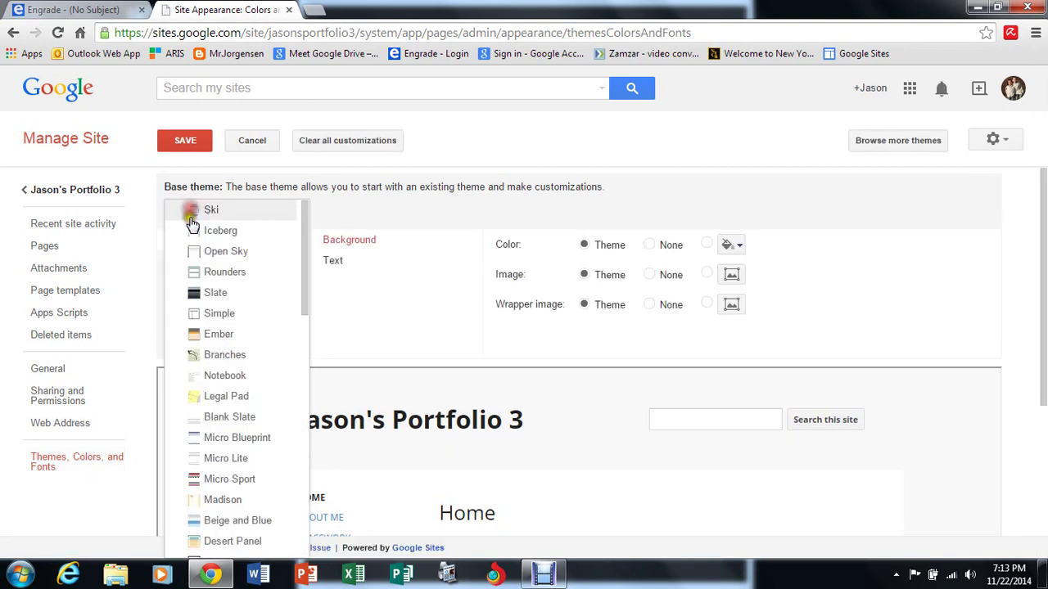
pyautogui.click(294, 422)
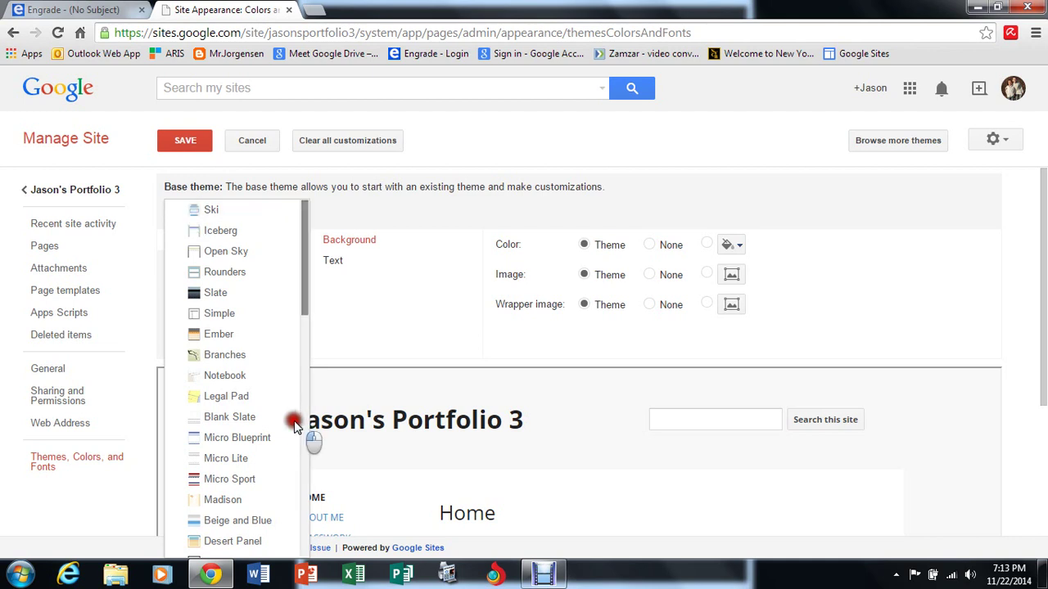
pyautogui.click(303, 417)
pyautogui.scroll(-4, 270, 396)
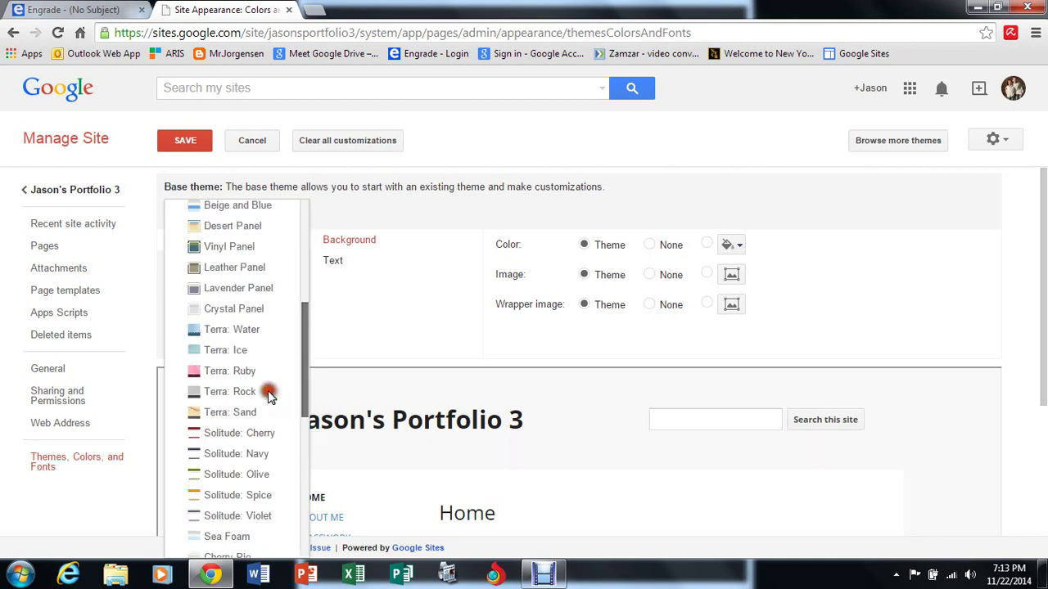
pyautogui.scroll(-5, 269, 396)
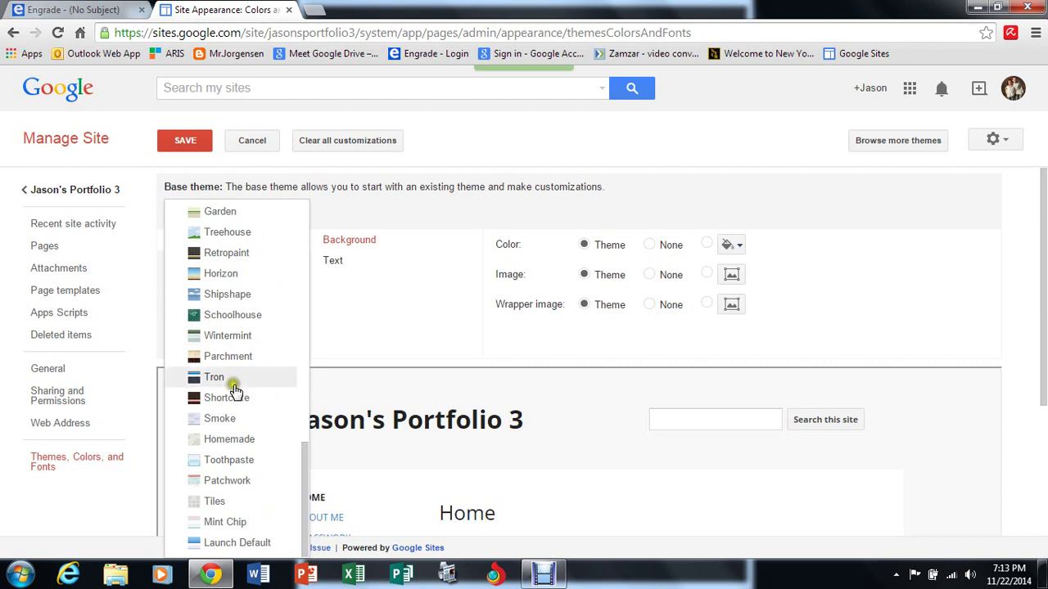
pyautogui.click(232, 380)
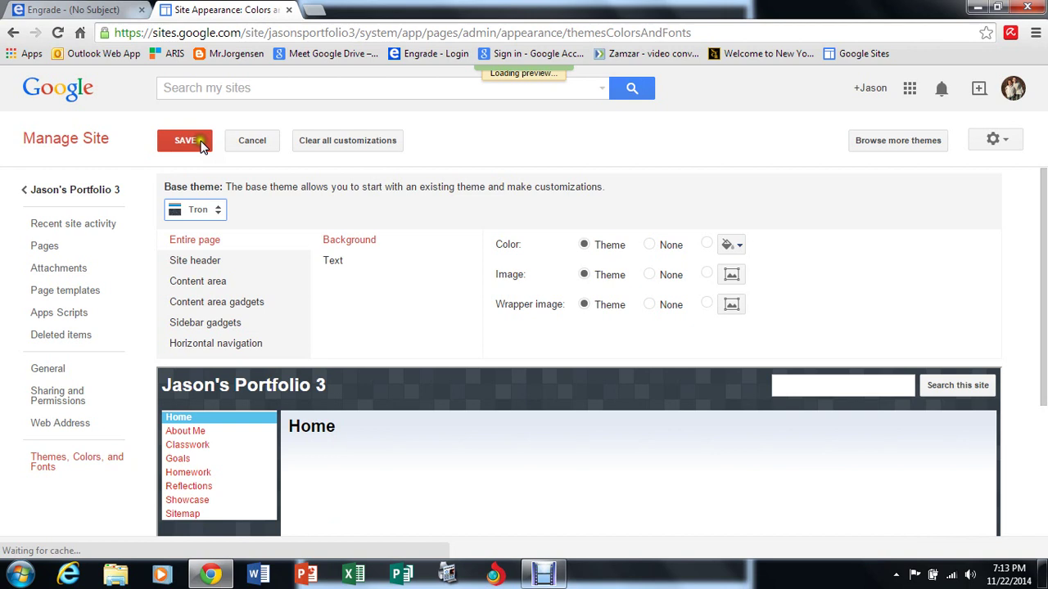
# Save the new theme after checking its preview and return to the portfolio site.
pyautogui.scroll(-2, 297, 327)
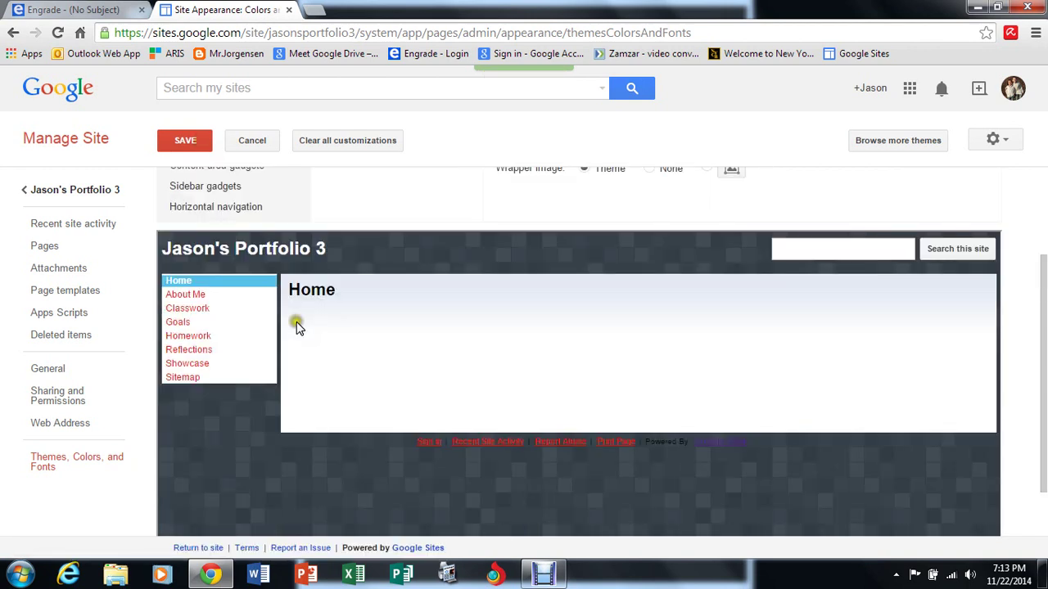
pyautogui.click(178, 141)
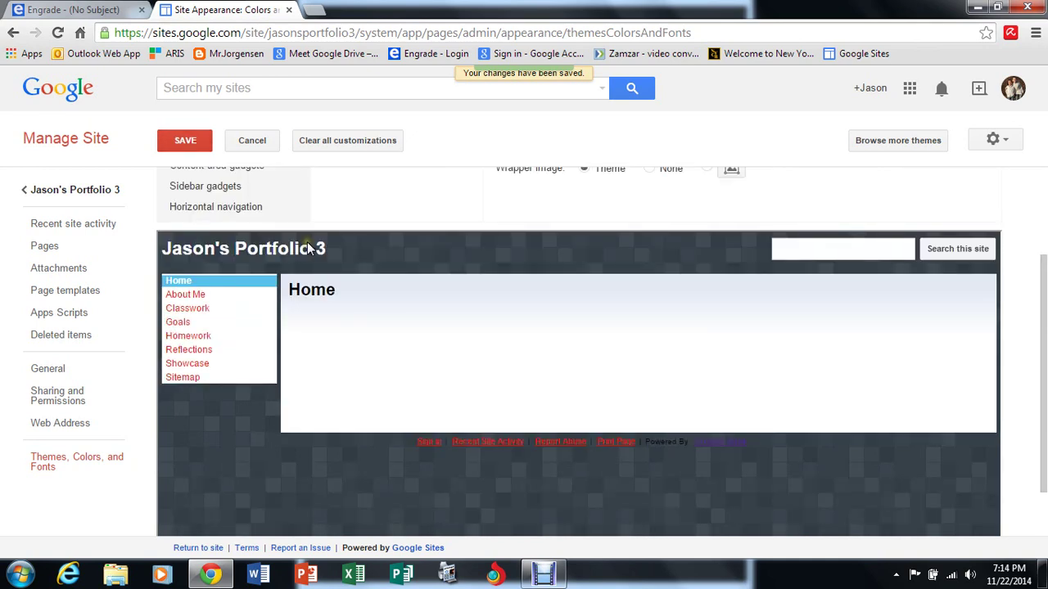
pyautogui.scroll(1, 310, 248)
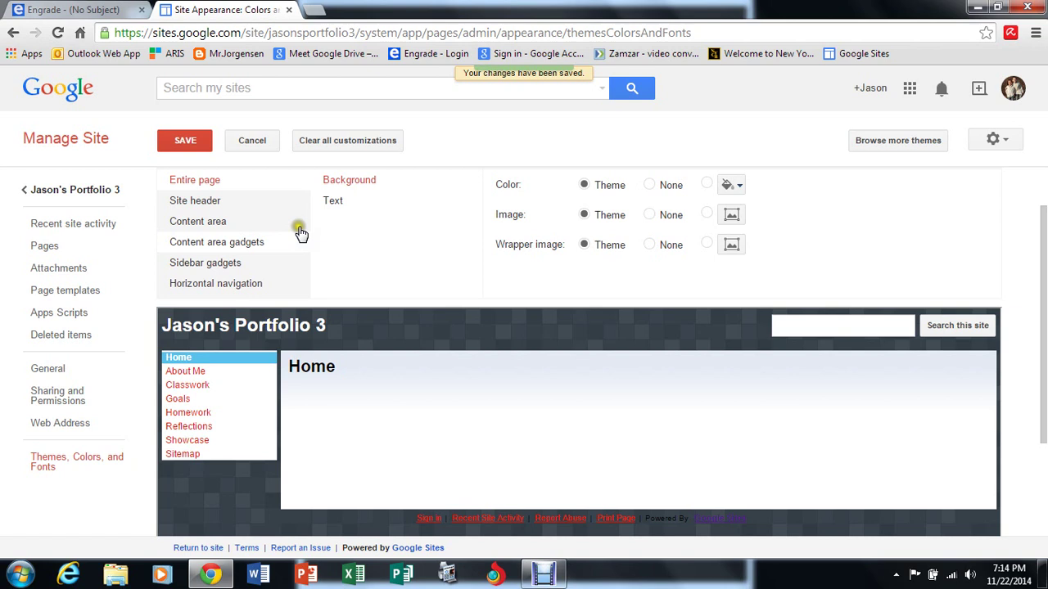
pyautogui.click(74, 190)
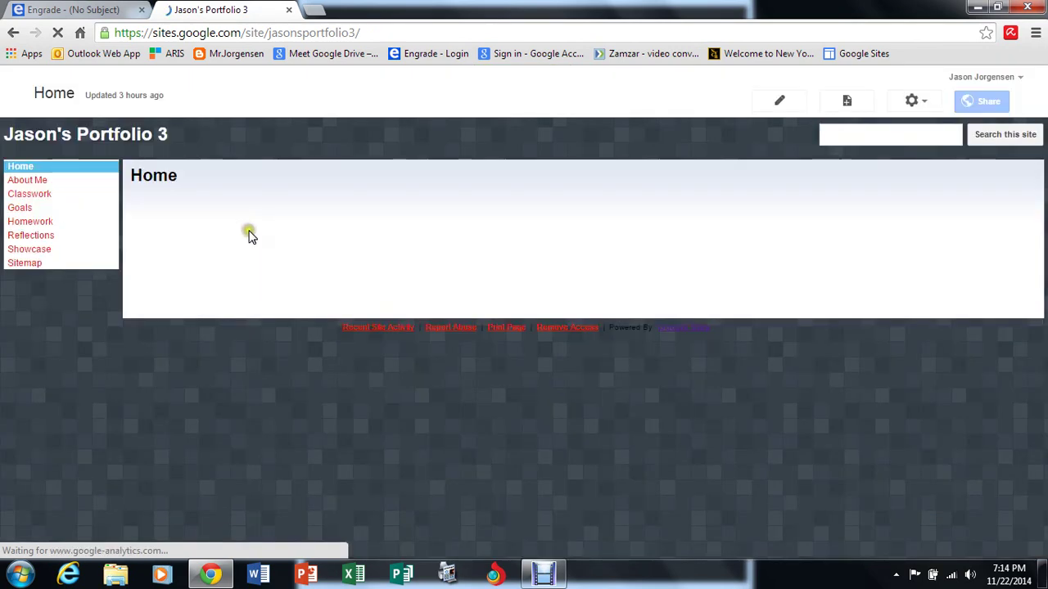
# Open the site's Sharing and Permissions settings and view the page-level permissions option without turning it on.
pyautogui.click(911, 100)
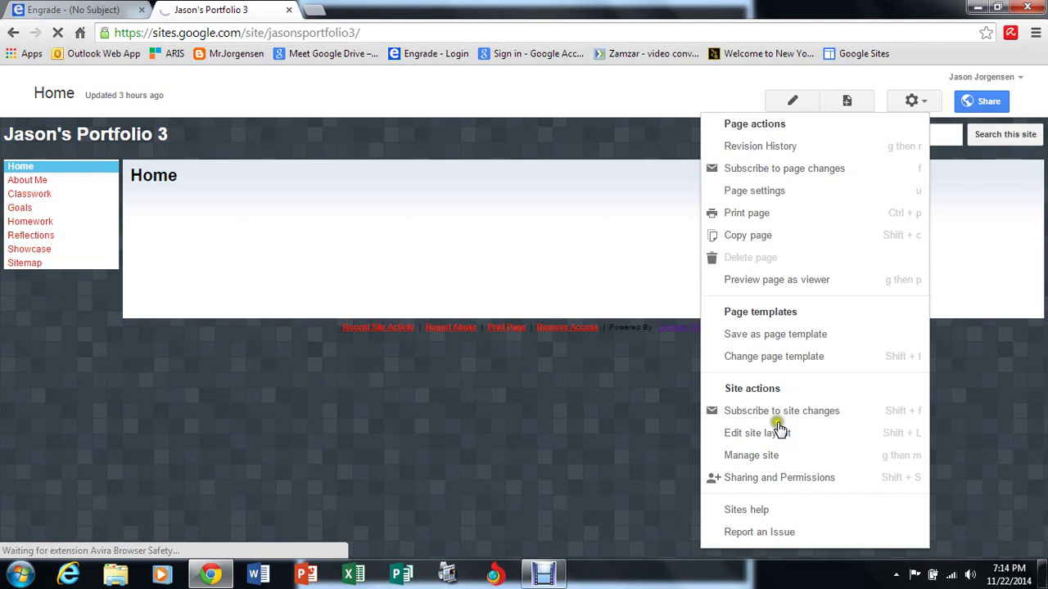
pyautogui.click(805, 475)
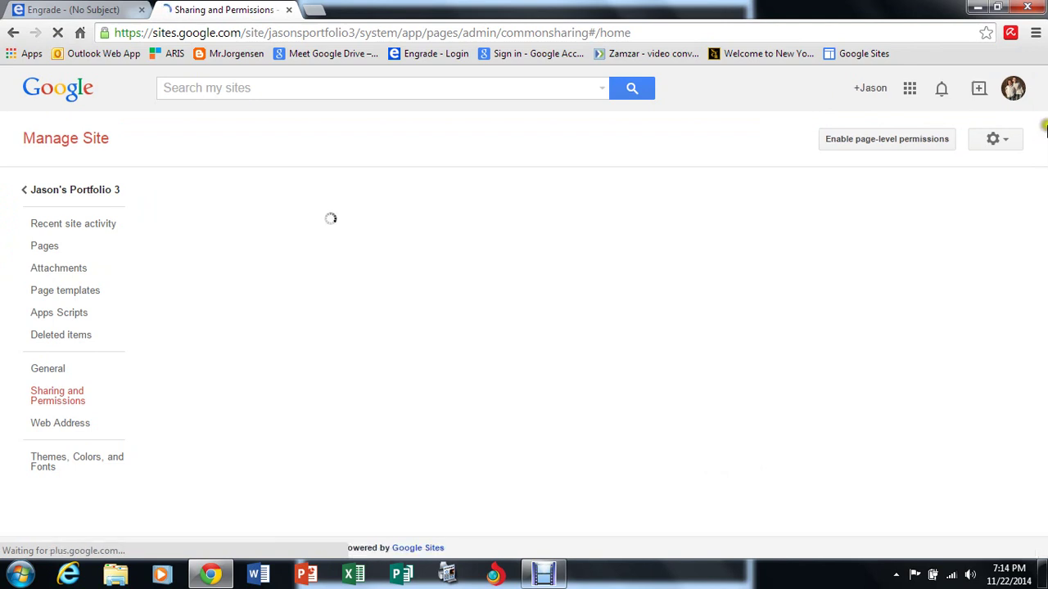
pyautogui.click(925, 140)
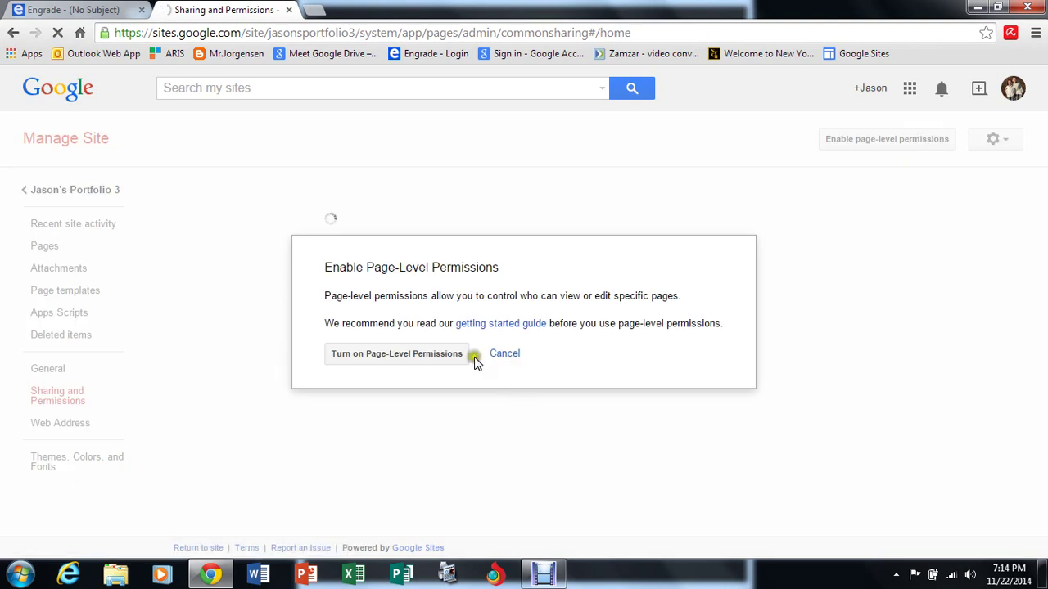
pyautogui.click(507, 355)
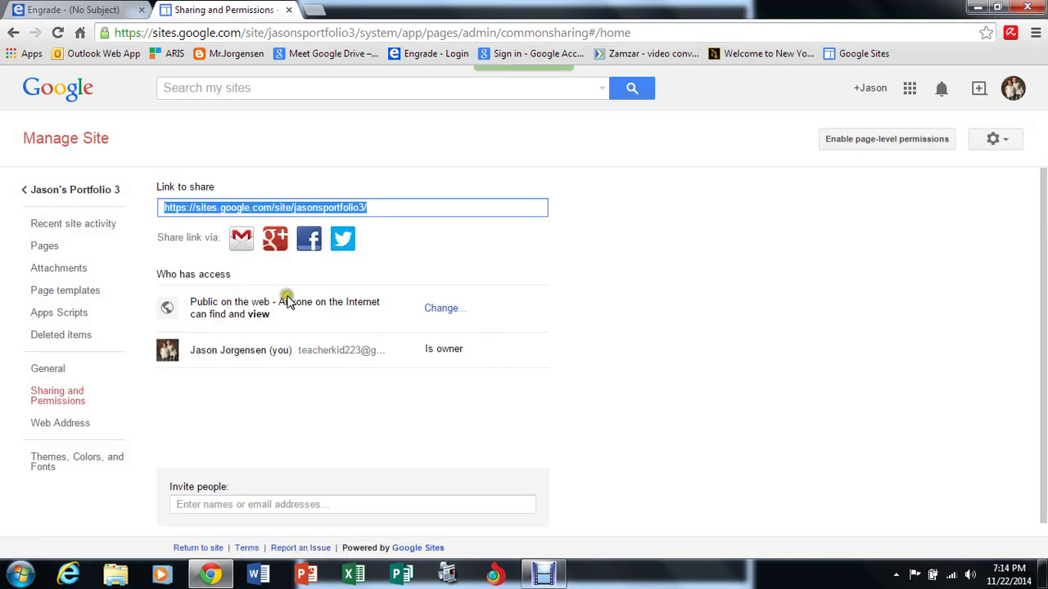
# Change the site's access from public to Specific people and save the setting.
pyautogui.click(440, 311)
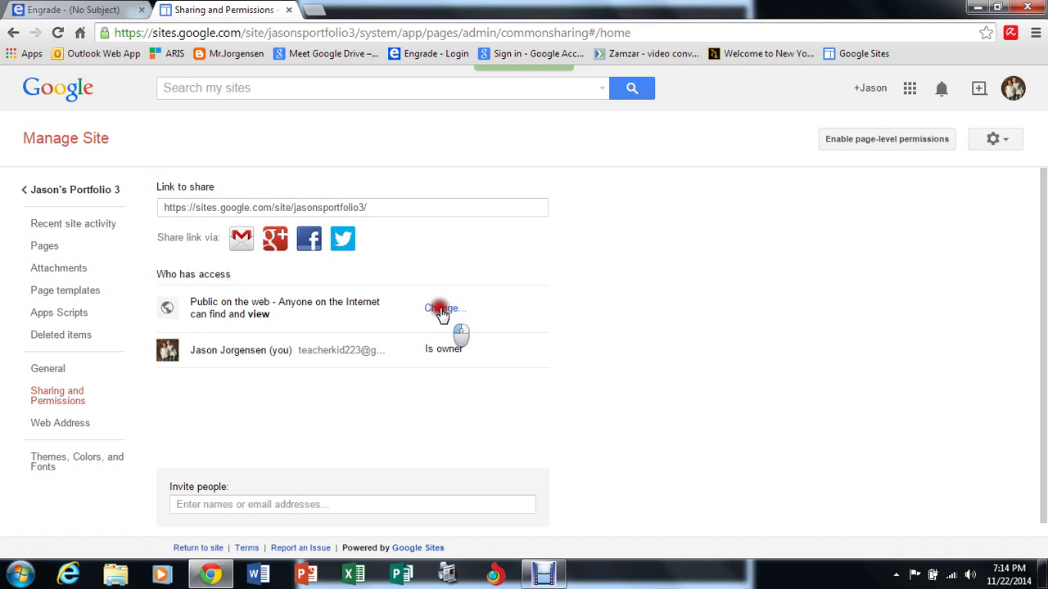
pyautogui.click(166, 240)
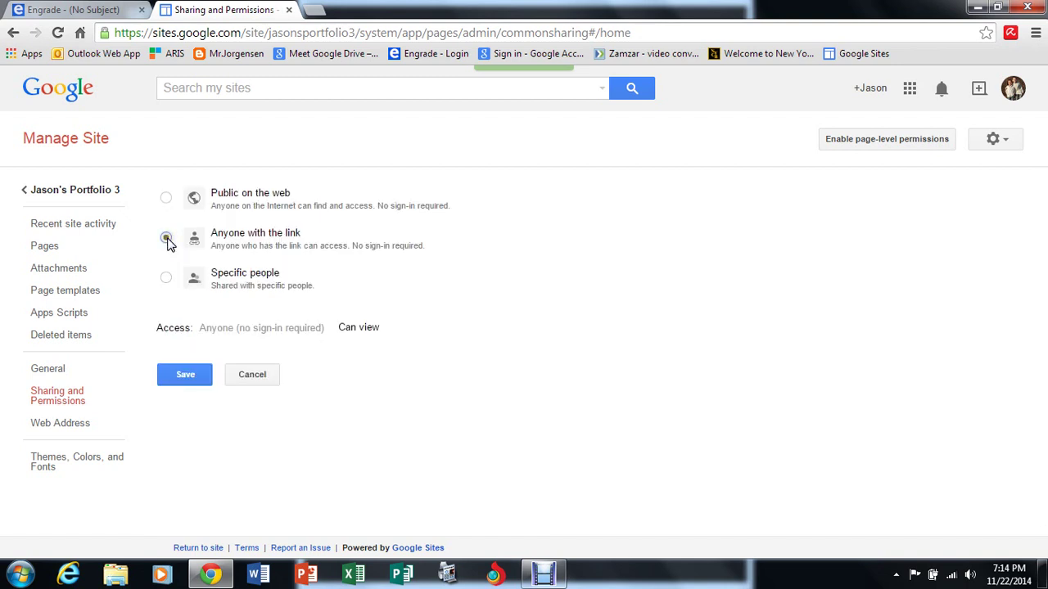
pyautogui.click(166, 277)
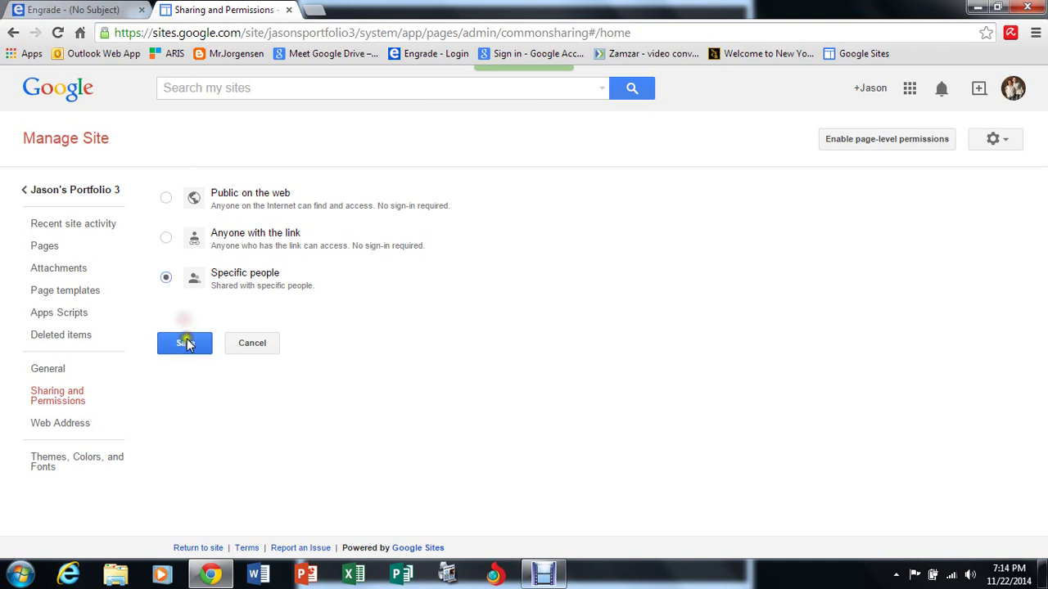
pyautogui.click(186, 343)
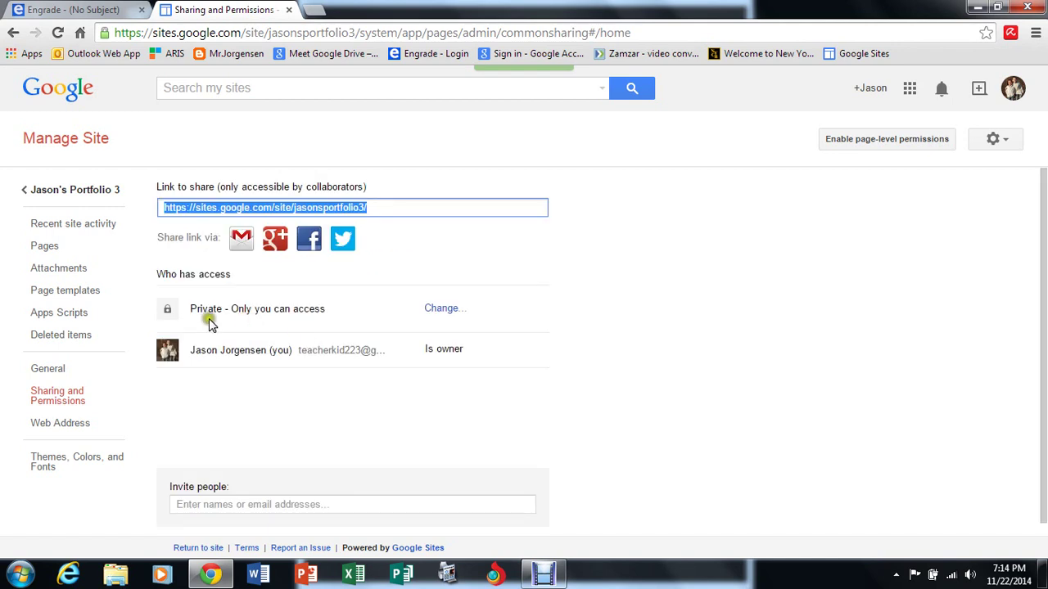
# Invite a person by e-mail address to the site with Can view access and send the invitation.
pyautogui.click(360, 503)
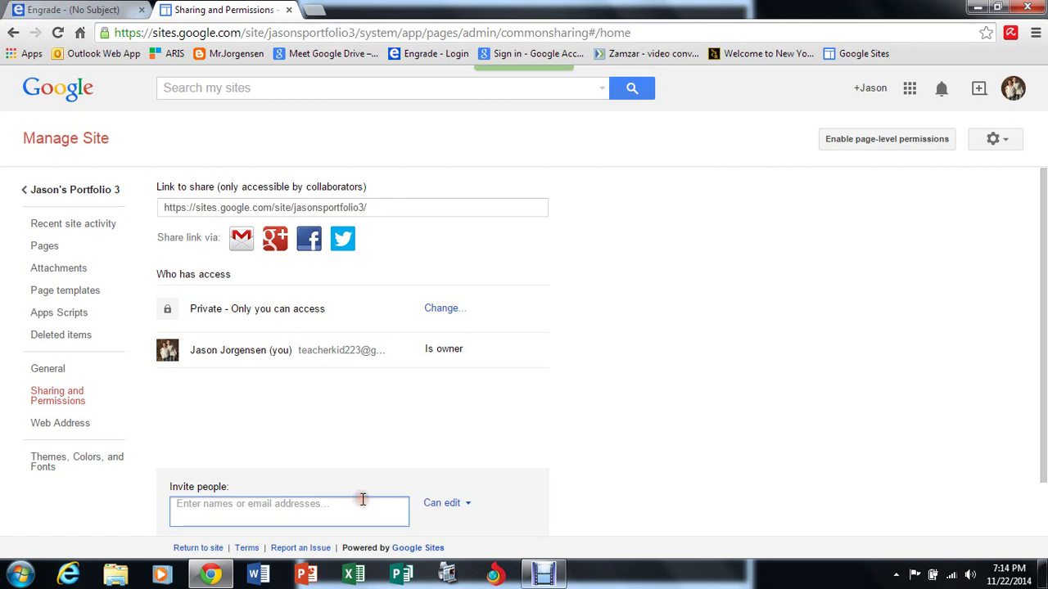
pyautogui.click(463, 506)
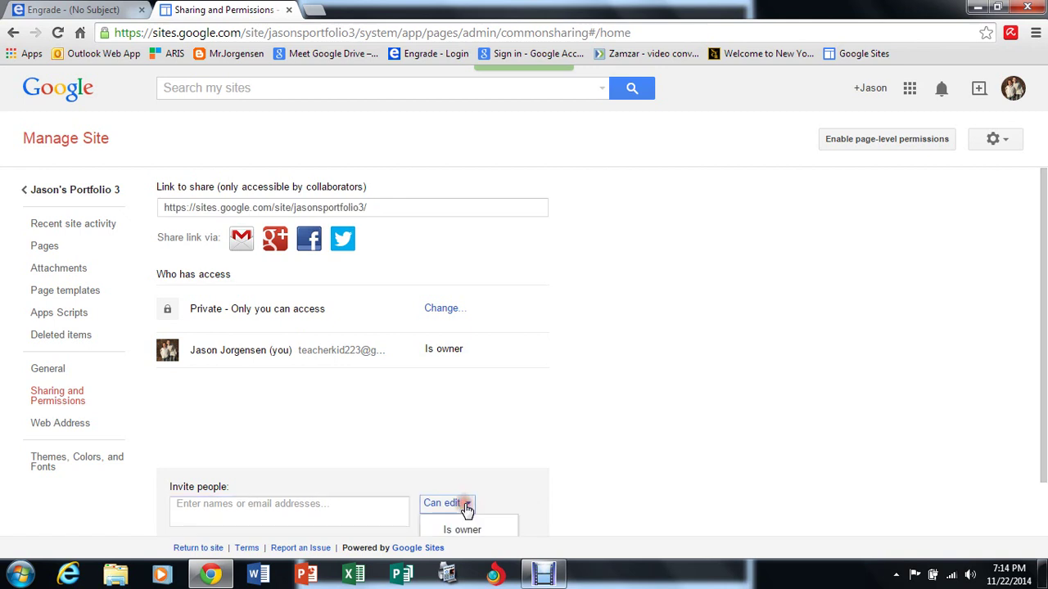
pyautogui.scroll(-1, 467, 509)
pyautogui.click(477, 504)
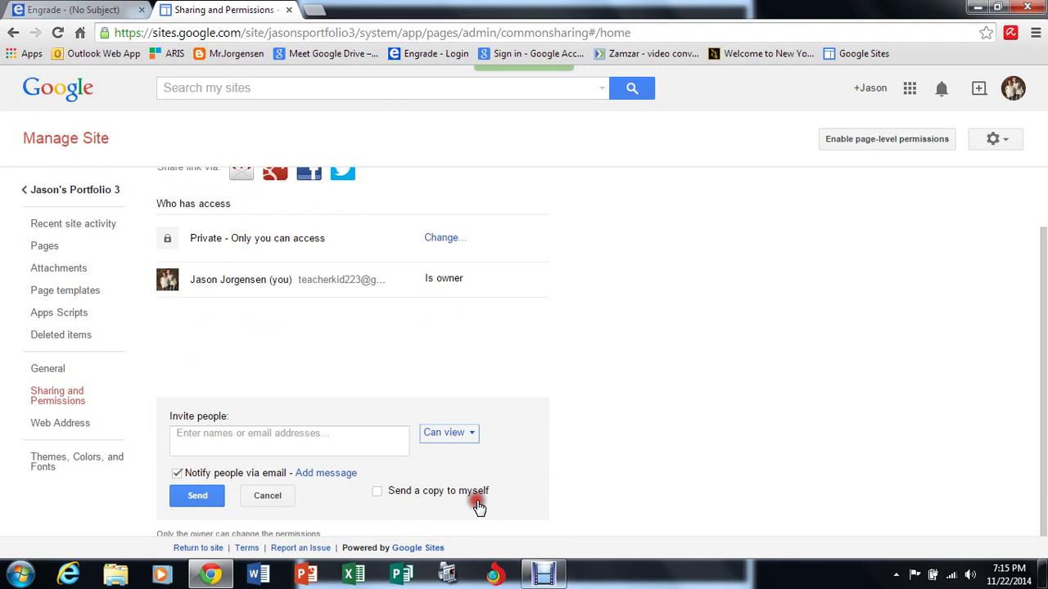
pyautogui.click(286, 428)
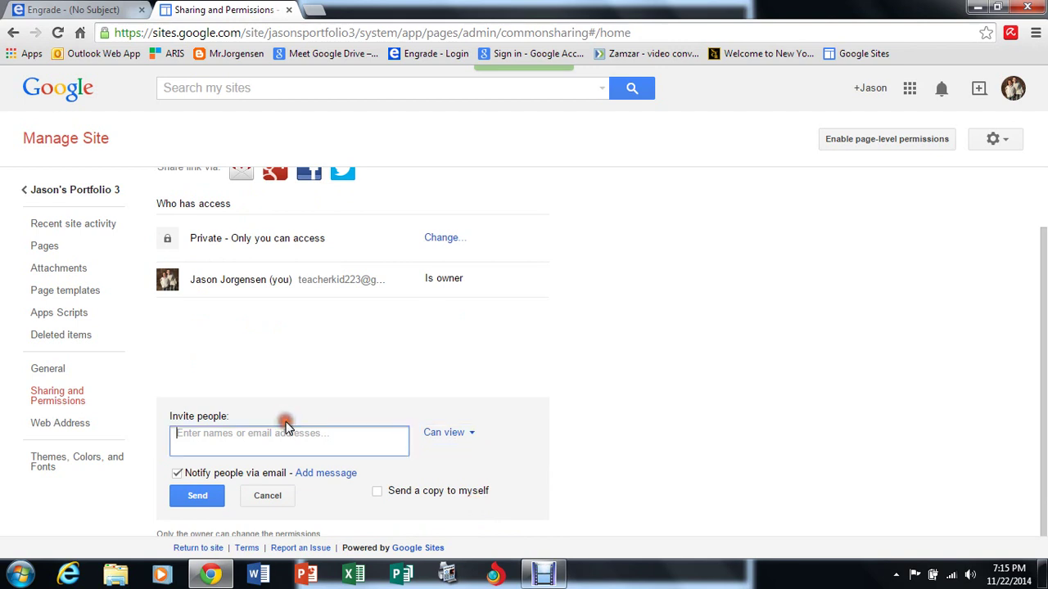
pyautogui.write('teacher')
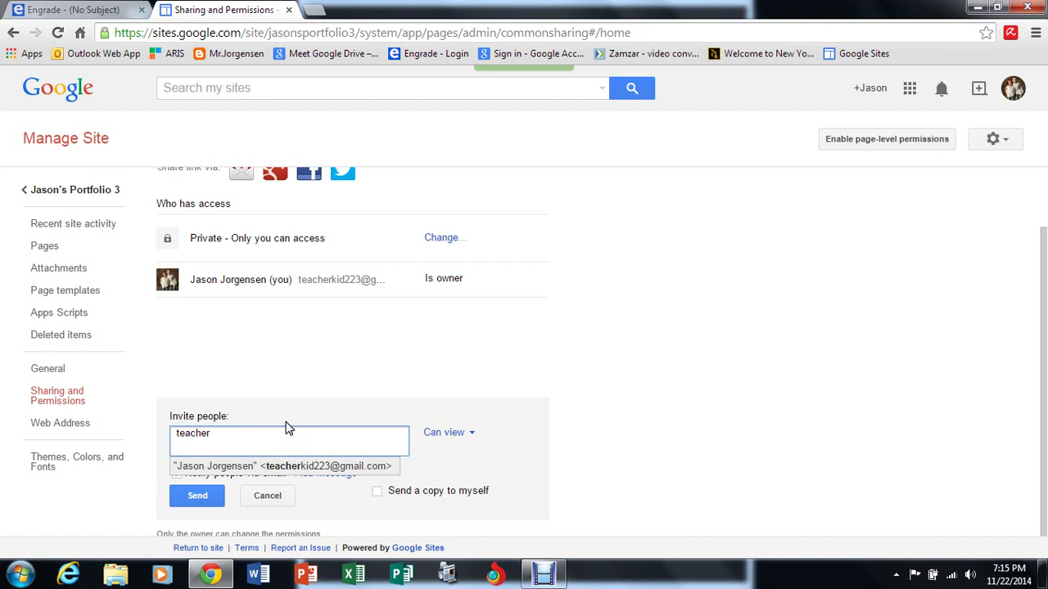
pyautogui.click(266, 466)
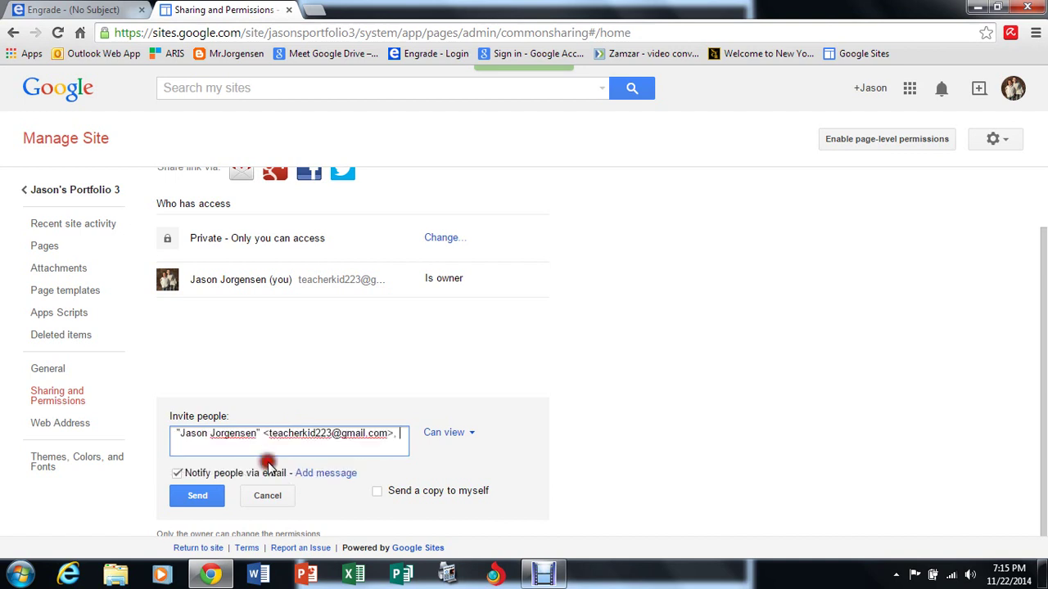
pyautogui.click(193, 494)
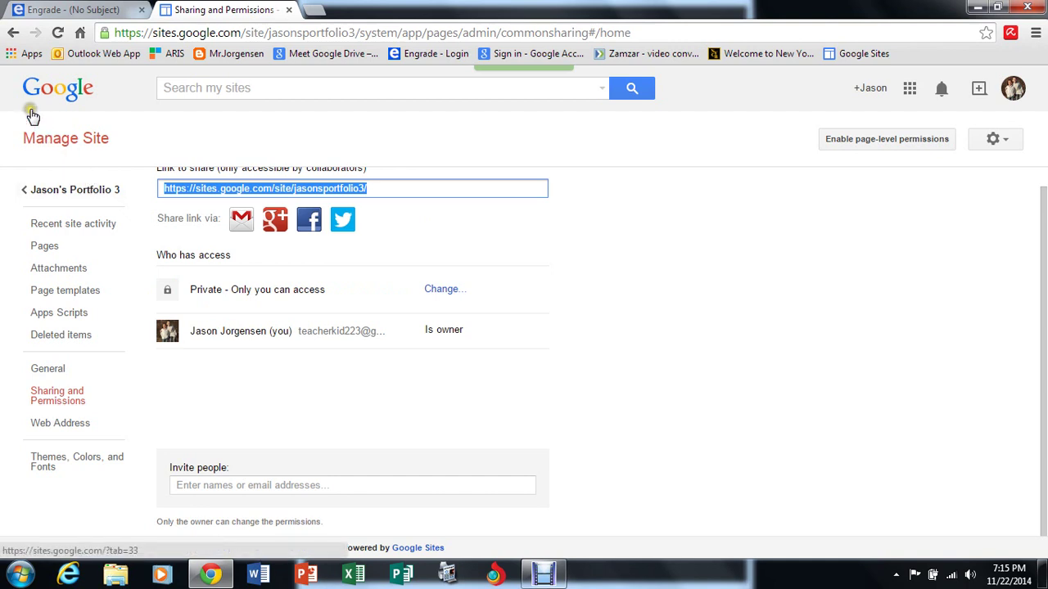
# Return to the portfolio site's home page and look briefly at the open Engrade message conversation.
pyautogui.click(51, 188)
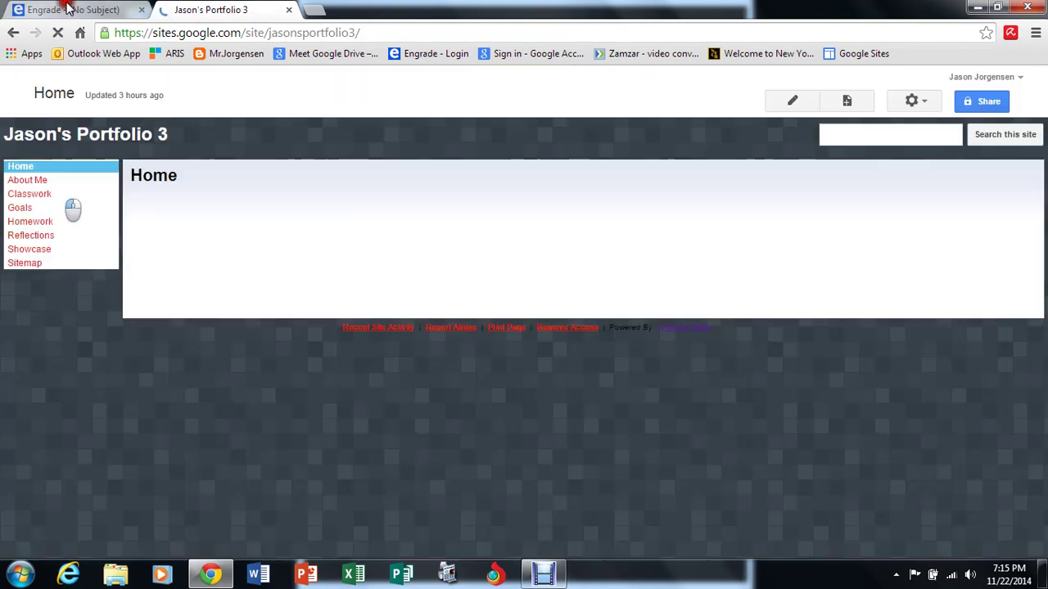
pyautogui.click(70, 8)
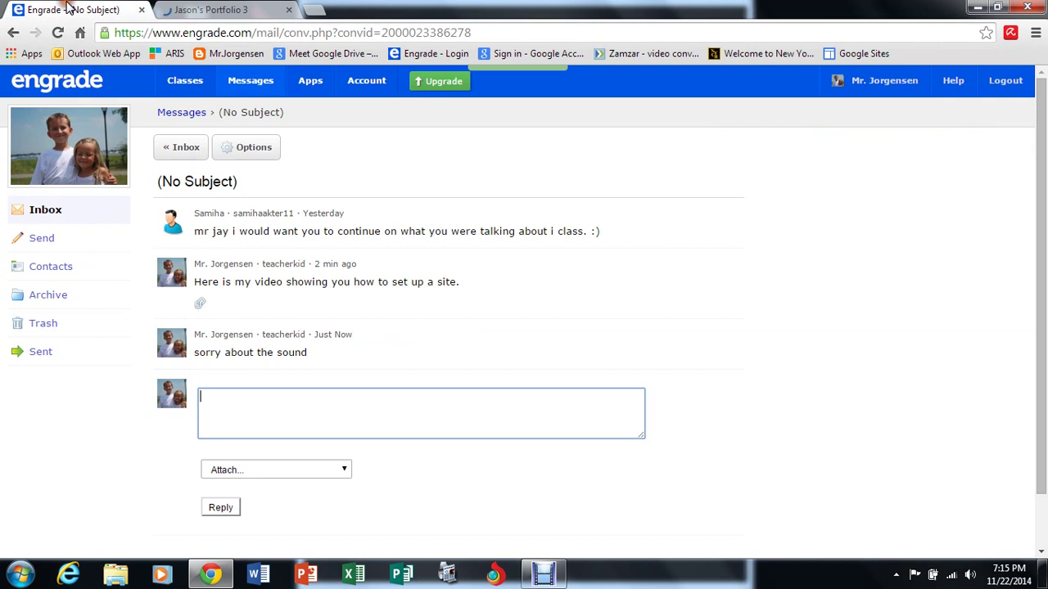
pyautogui.click(210, 9)
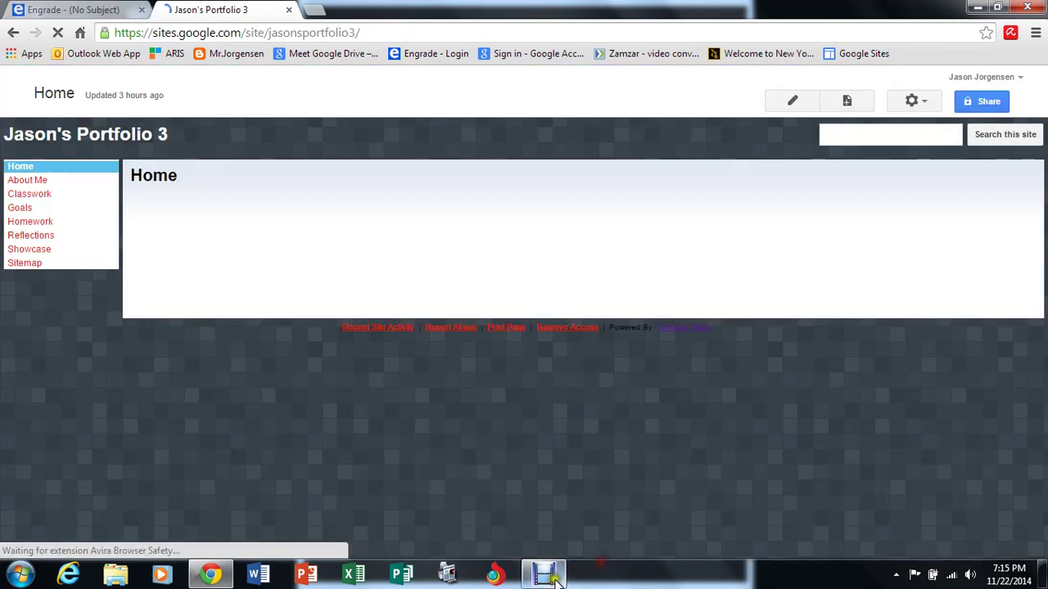
pyautogui.moveTo(560, 578)
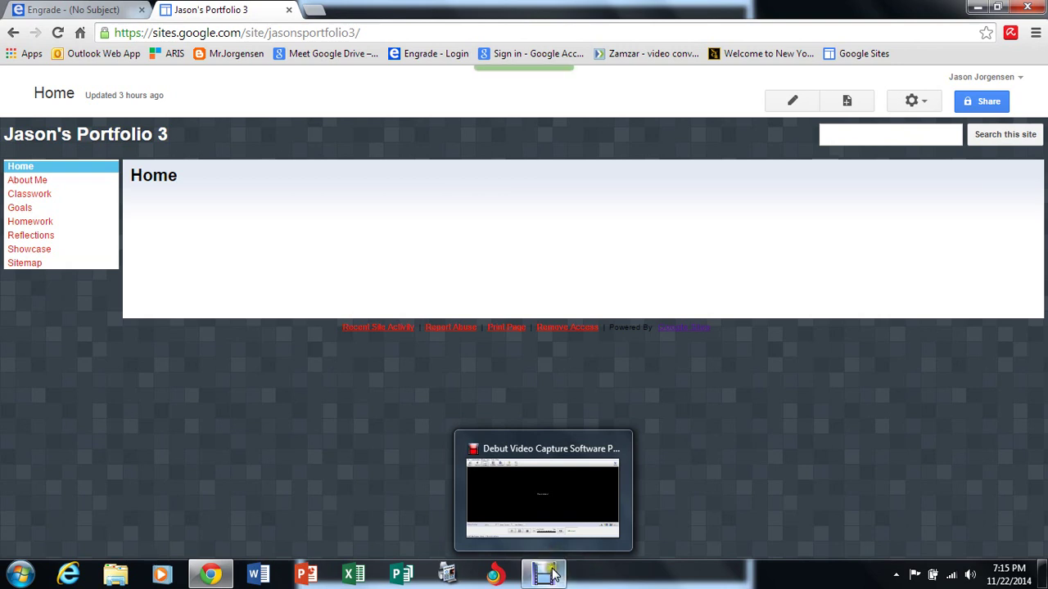
pyautogui.click(553, 574)
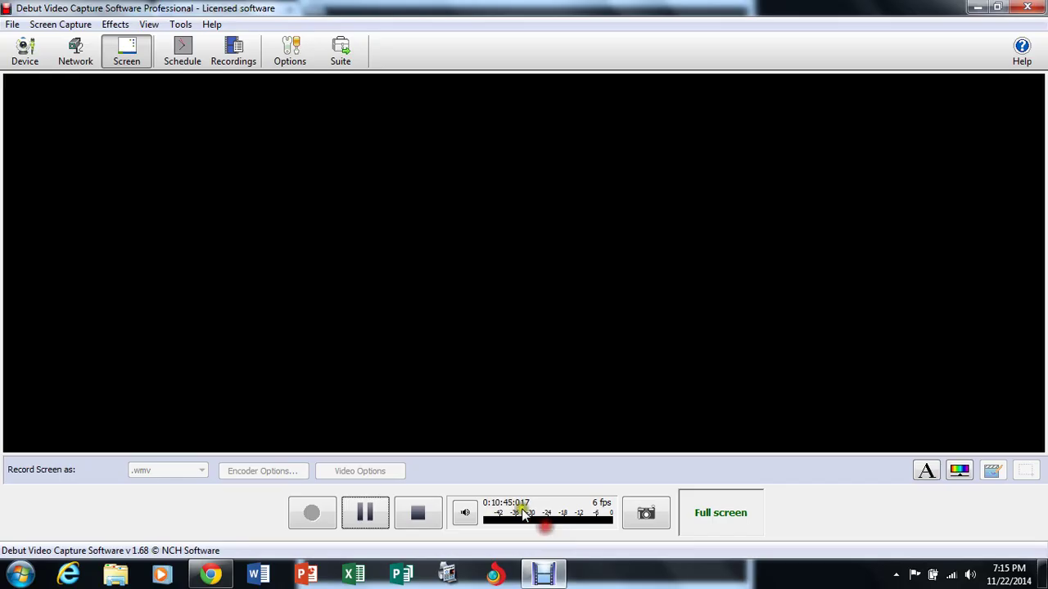